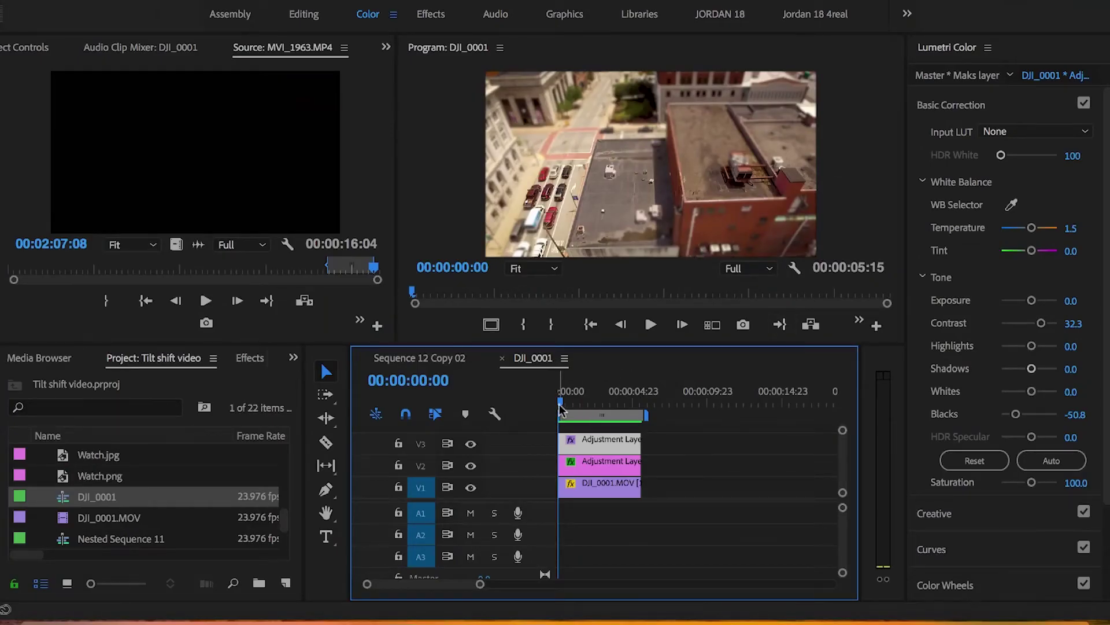
pyautogui.press('space')
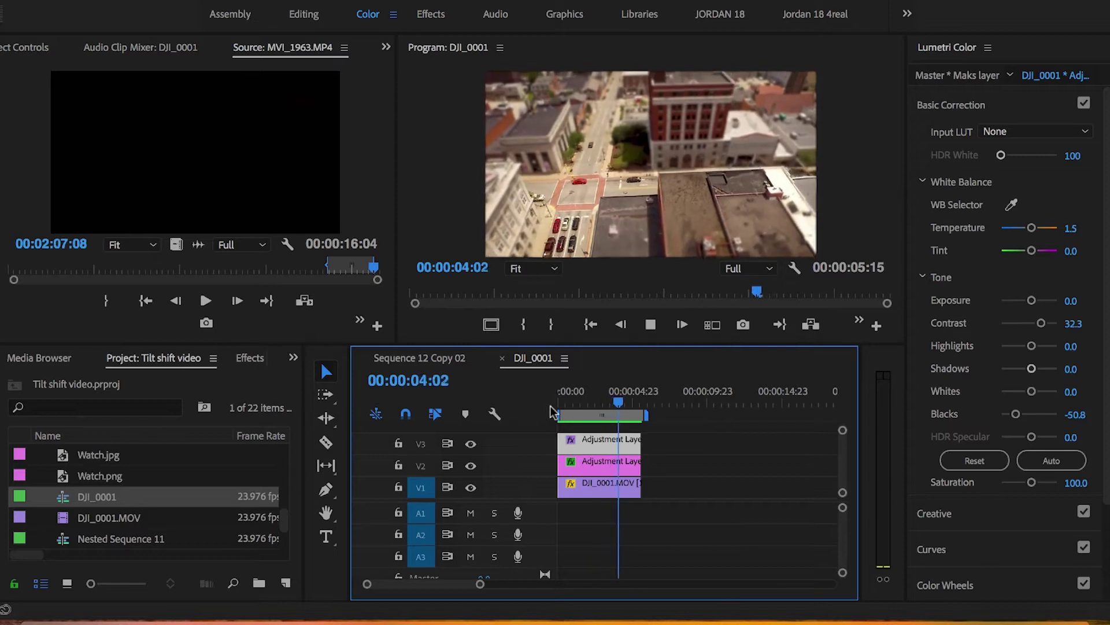
pyautogui.press('space')
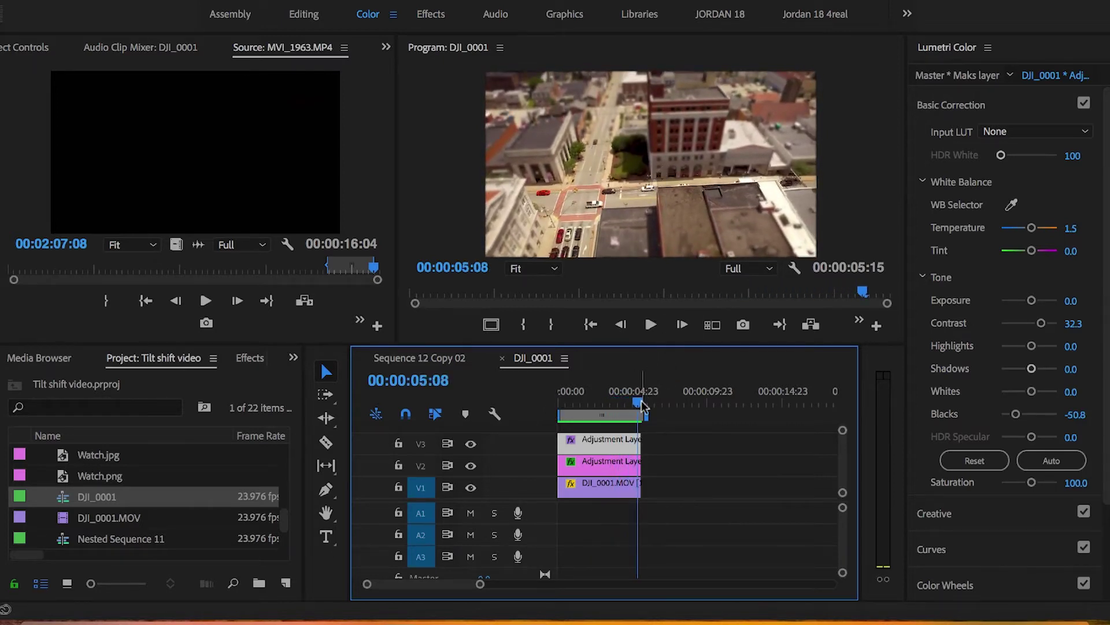
pyautogui.moveTo(638, 404); pyautogui.dragTo(587, 399)
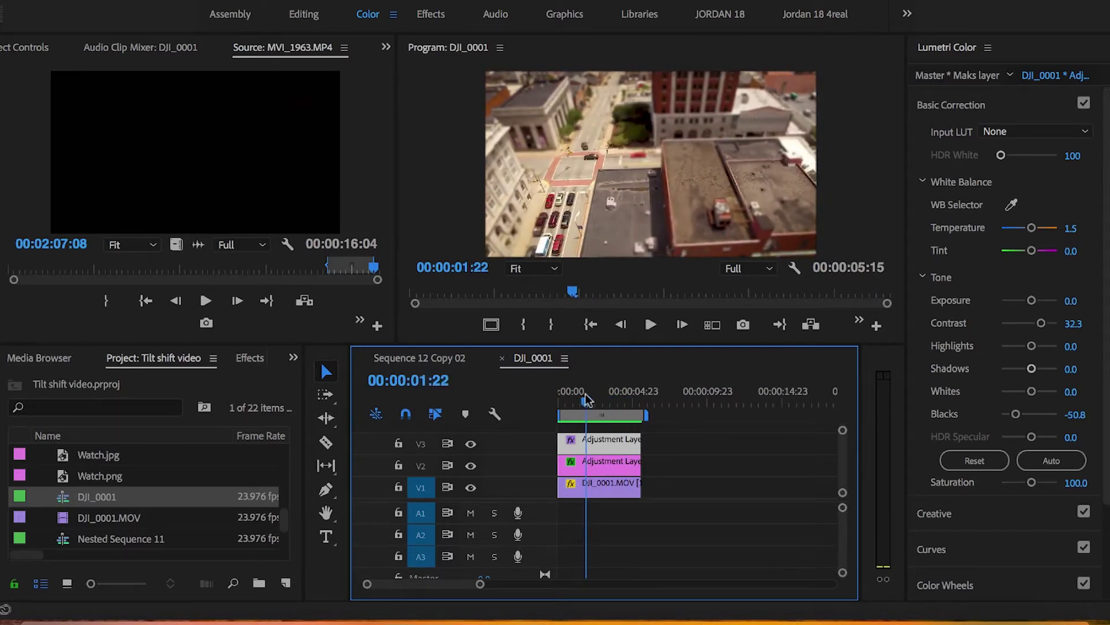
pyautogui.moveTo(587, 399); pyautogui.dragTo(569, 407)
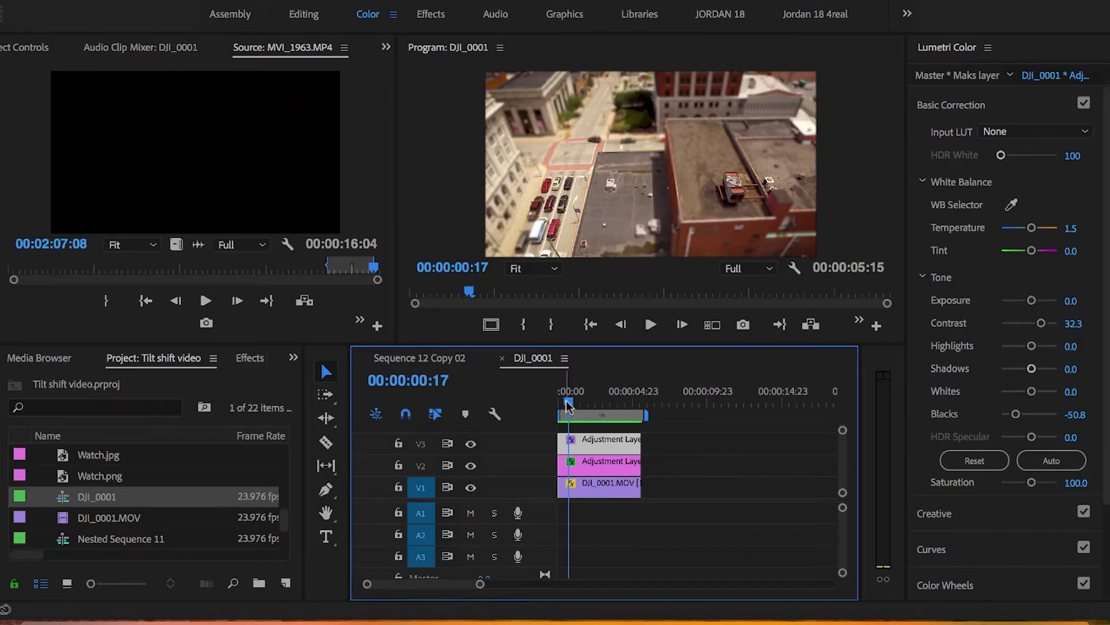
pyautogui.moveTo(569, 402); pyautogui.dragTo(557, 405)
pyautogui.press('space')
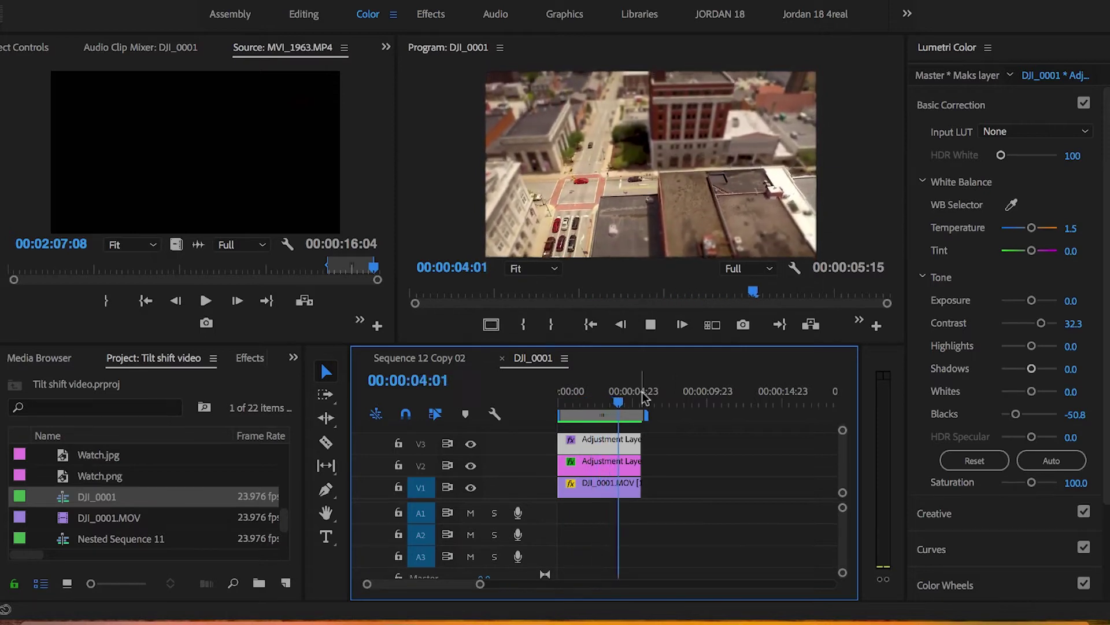
pyautogui.press('space')
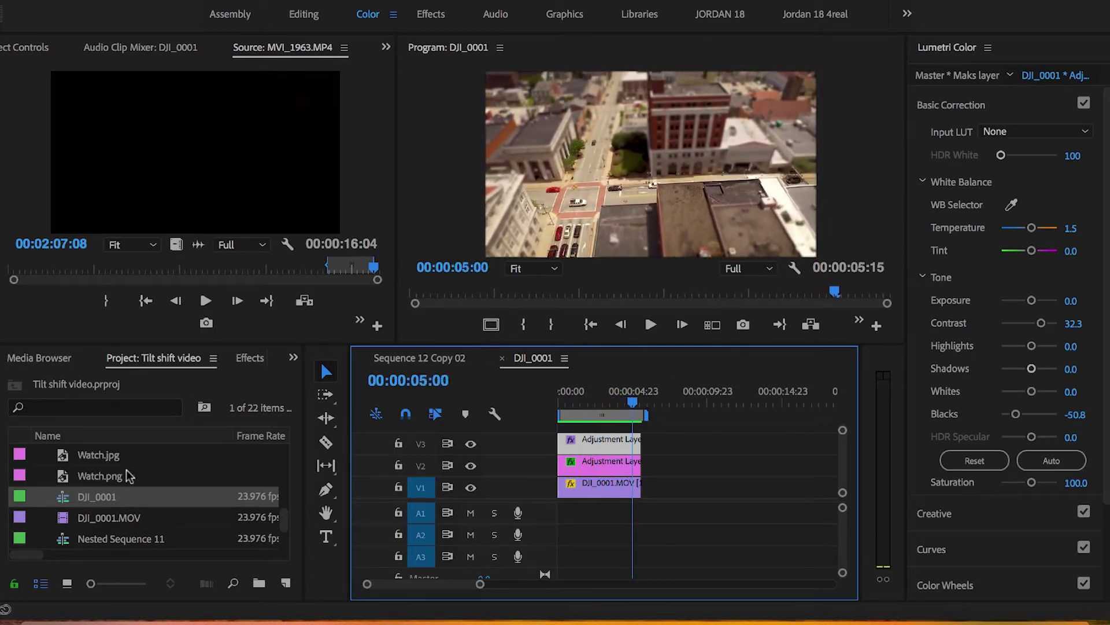
pyautogui.doubleClick(63, 520)
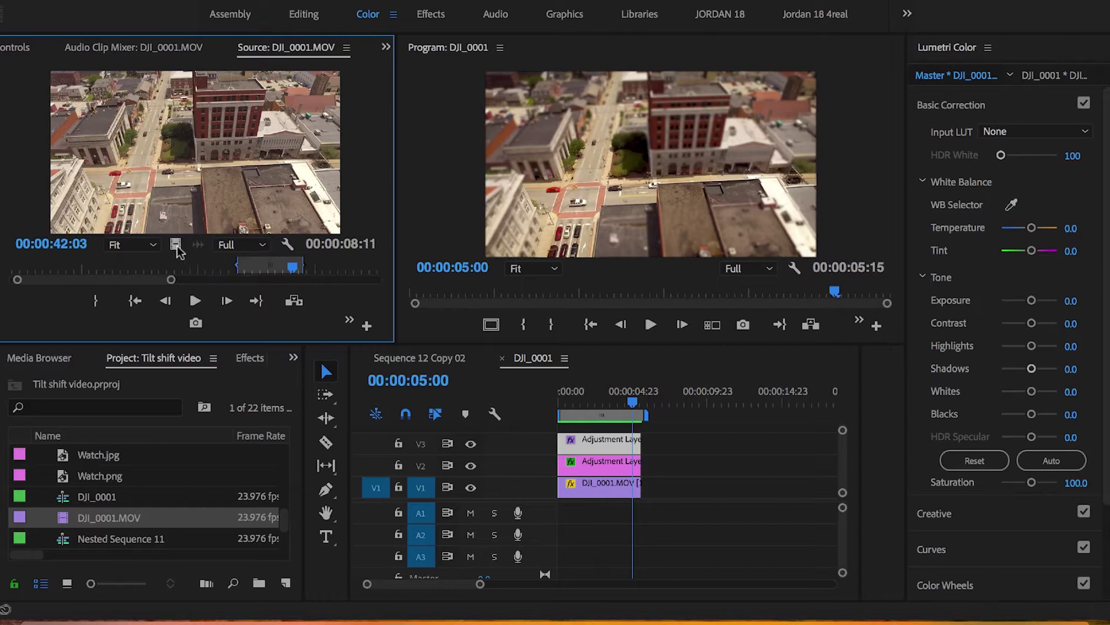
# - Make a new DJI_0001 sequence from the raw drone clip and preview its footage
pyautogui.moveTo(217, 321); pyautogui.dragTo(285, 587)
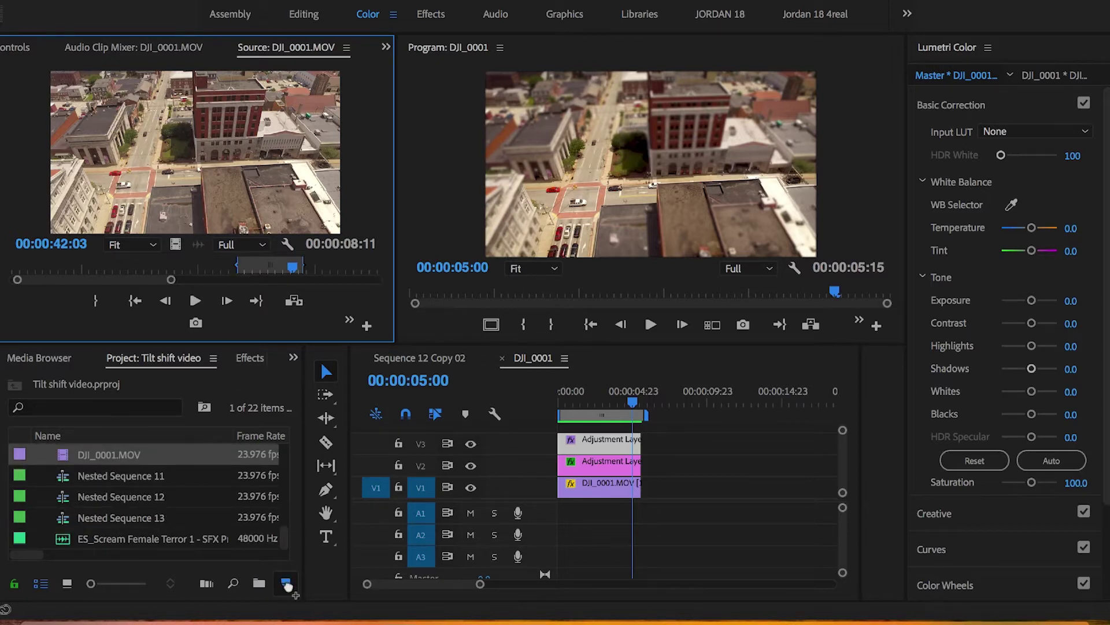
pyautogui.moveTo(286, 587); pyautogui.dragTo(285, 587)
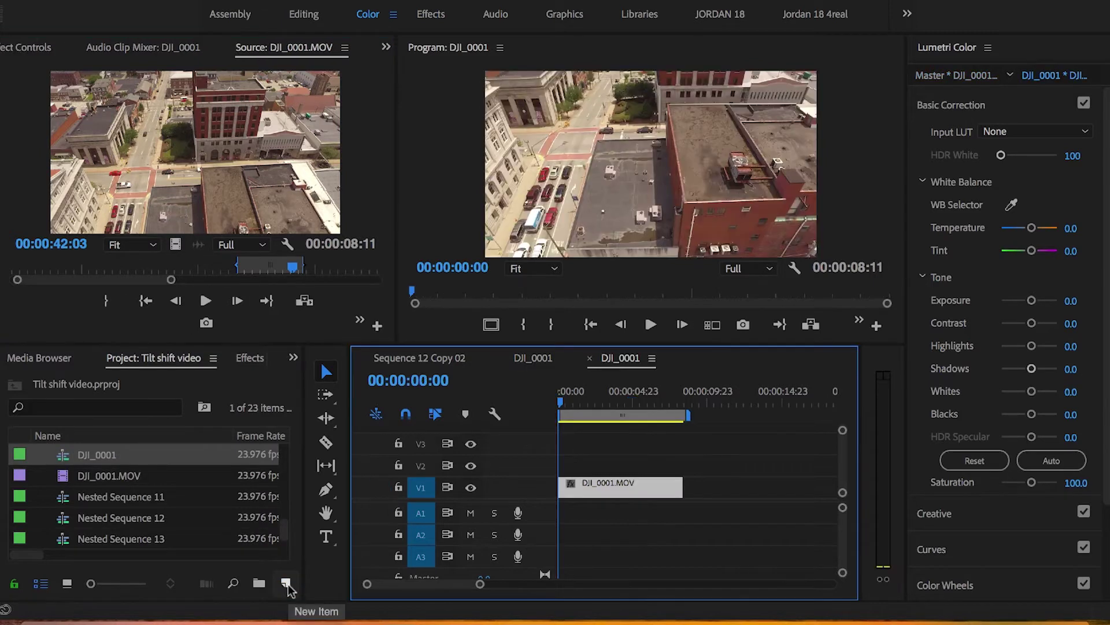
pyautogui.moveTo(568, 403)
pyautogui.mouseDown()
pyautogui.moveTo(652, 403)
pyautogui.moveTo(561, 403)
pyautogui.mouseUp()
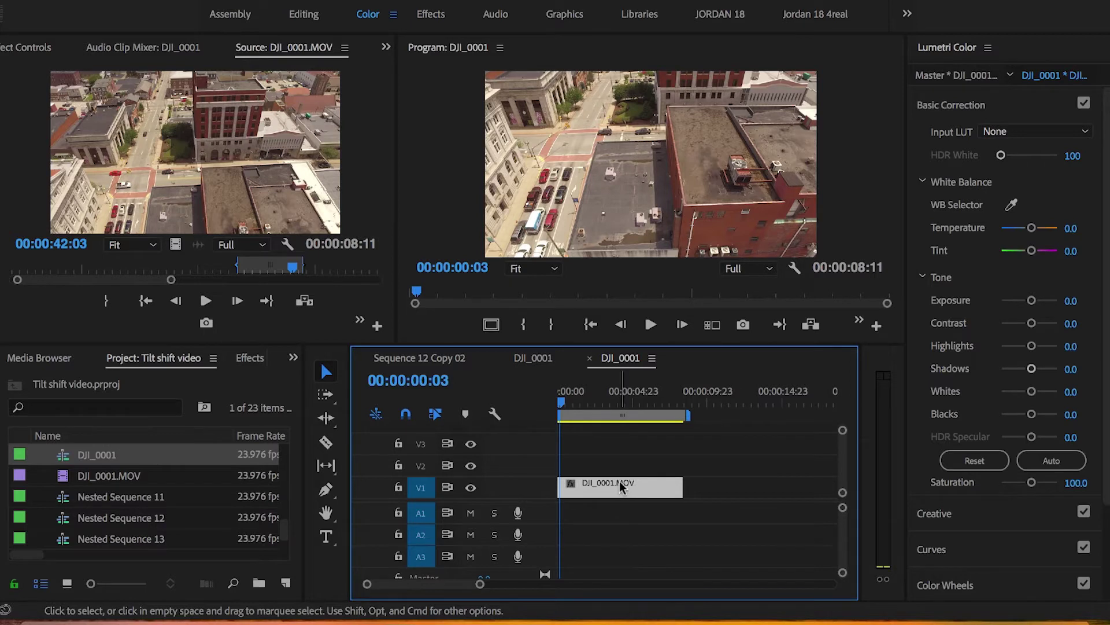
# - Try an Alt-drag duplicate of the clip onto the track above, scrub the preview, then undo it
pyautogui.moveTo(620, 486); pyautogui.dragTo(610, 463)
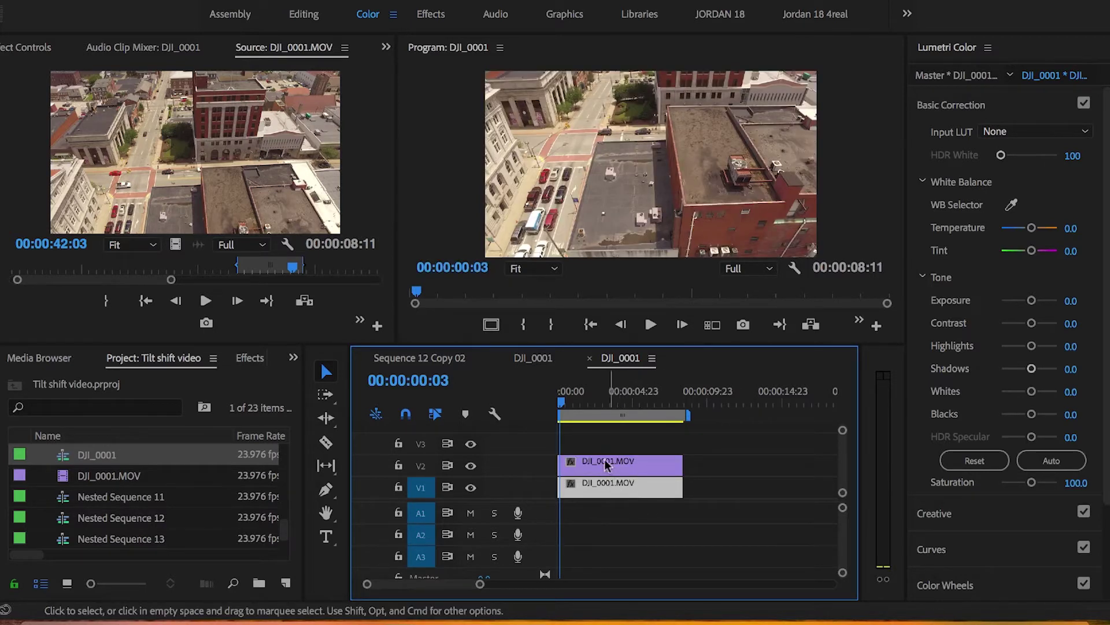
pyautogui.click(602, 403)
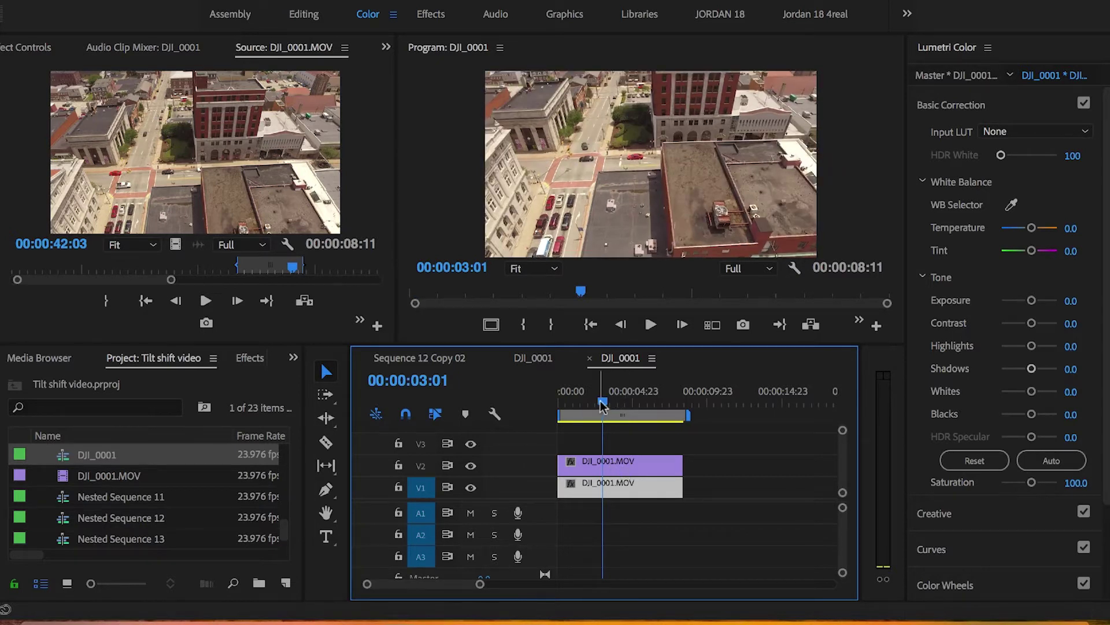
pyautogui.moveTo(601, 404); pyautogui.dragTo(555, 408)
pyautogui.hotkey('ctrl', 'z')
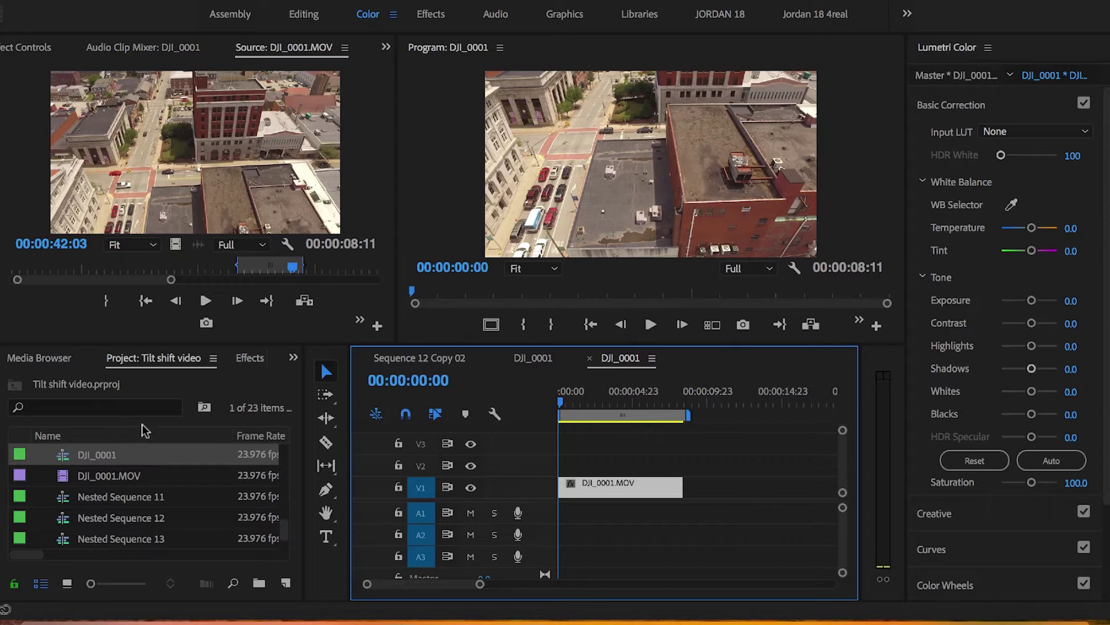
# - Create a default Adjustment Layer, place it on V2 above DJI_0001.MOV, and select it
pyautogui.click(285, 583)
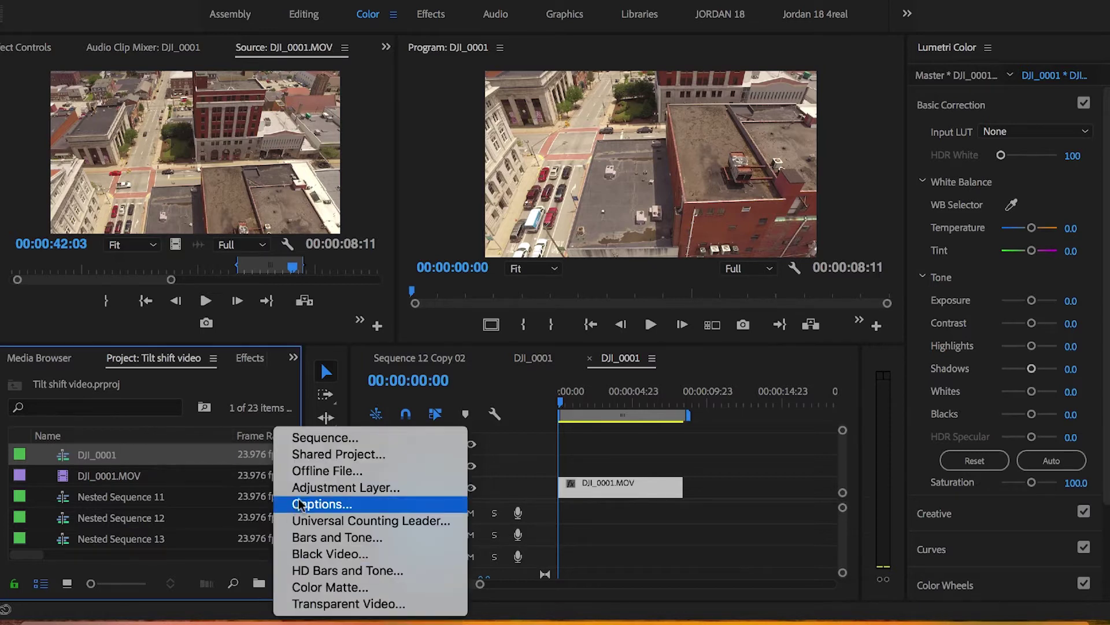
pyautogui.click(309, 488)
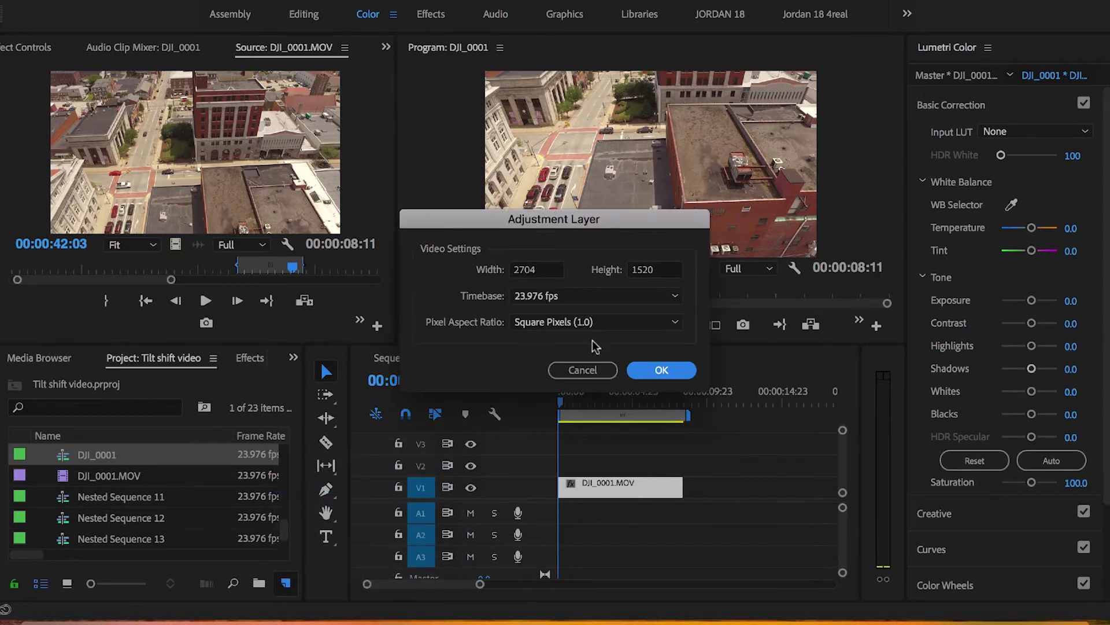
pyautogui.click(653, 371)
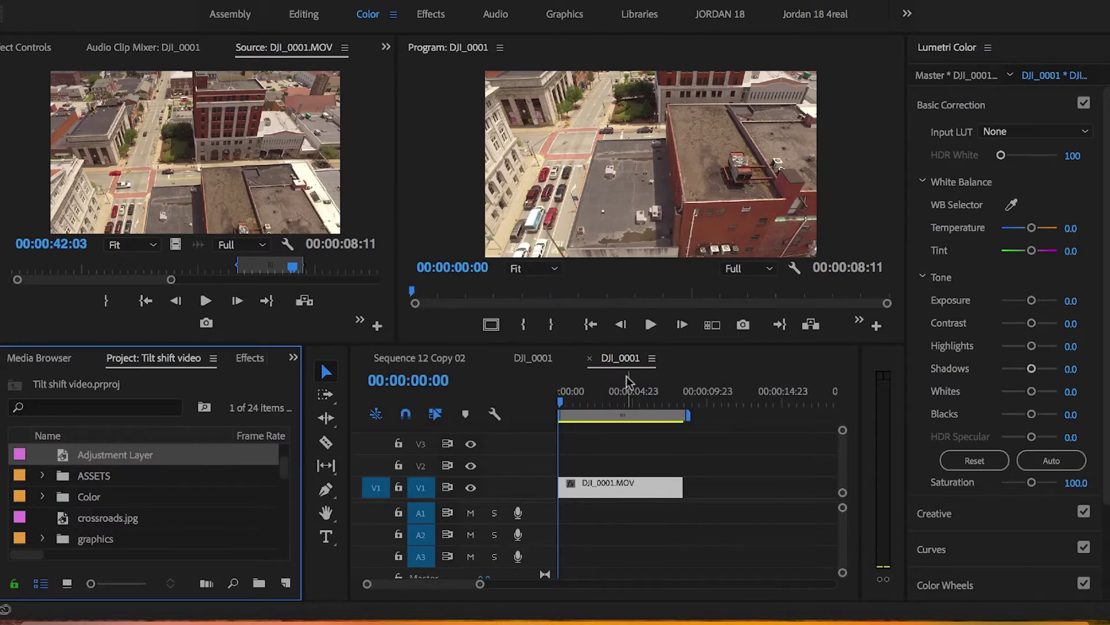
pyautogui.moveTo(62, 456); pyautogui.dragTo(683, 466)
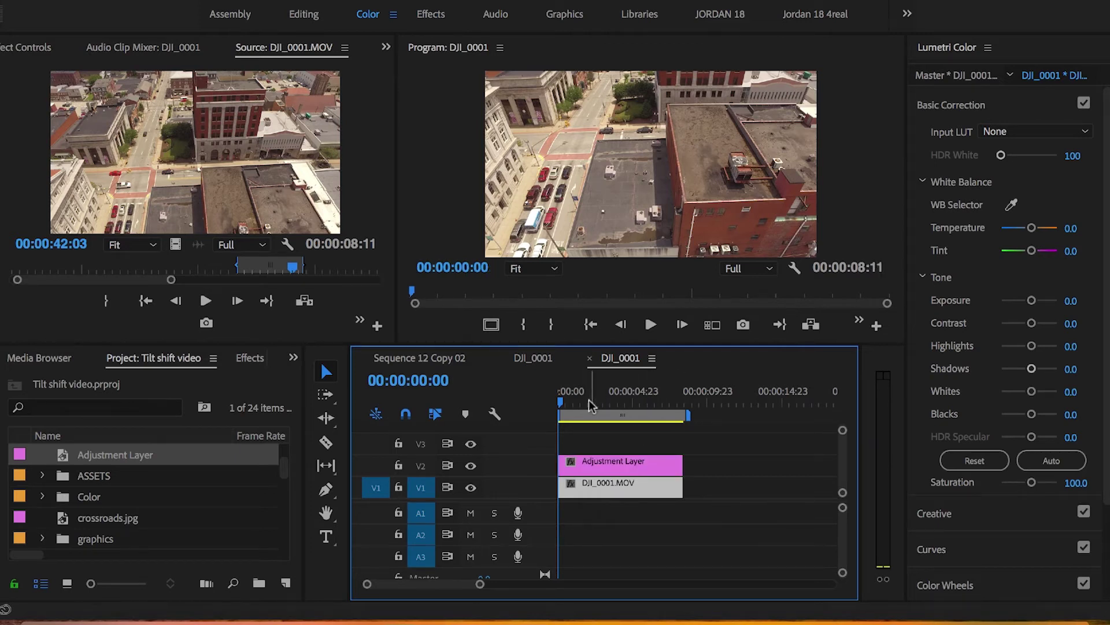
pyautogui.moveTo(585, 405); pyautogui.dragTo(607, 410)
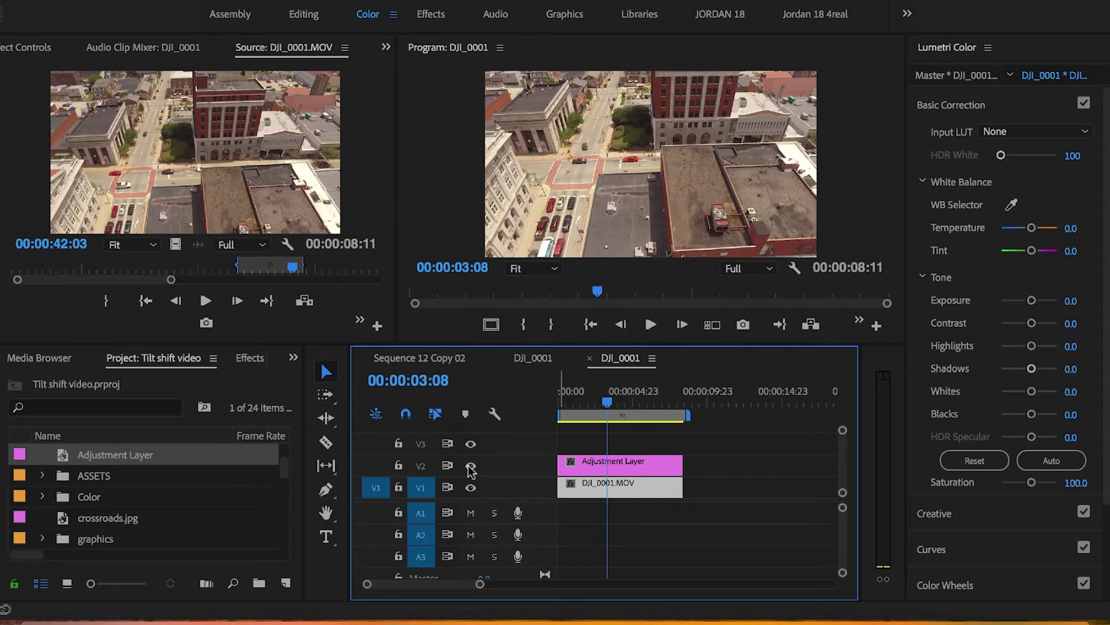
pyautogui.click(624, 468)
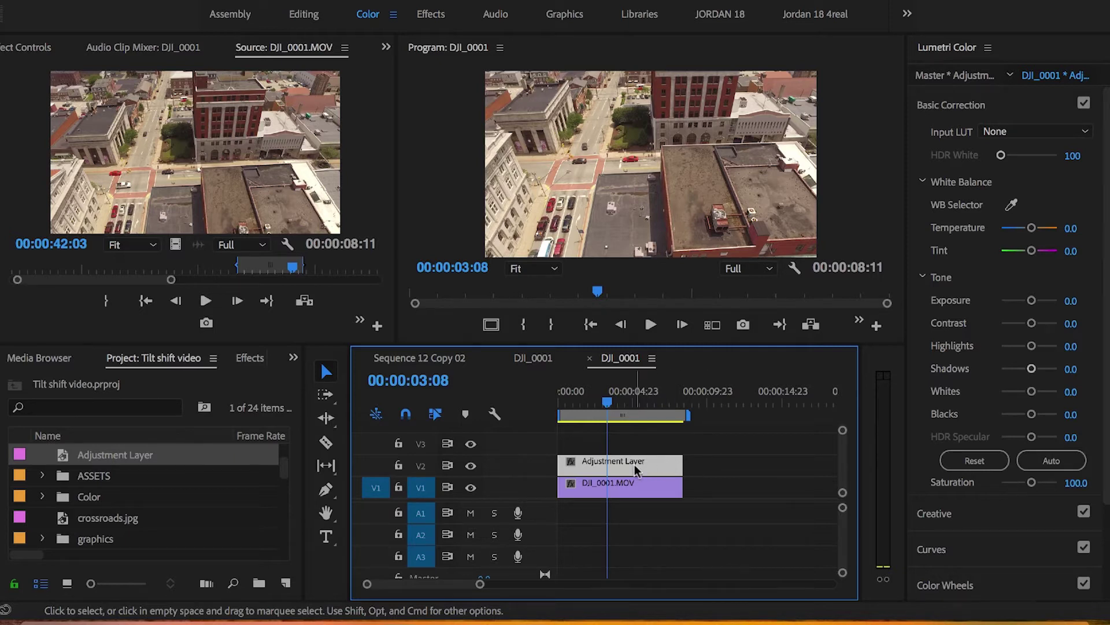
# - Show the Adjustment Layer in Effect Controls and add an ellipse mask under Opacity
pyautogui.click(35, 49)
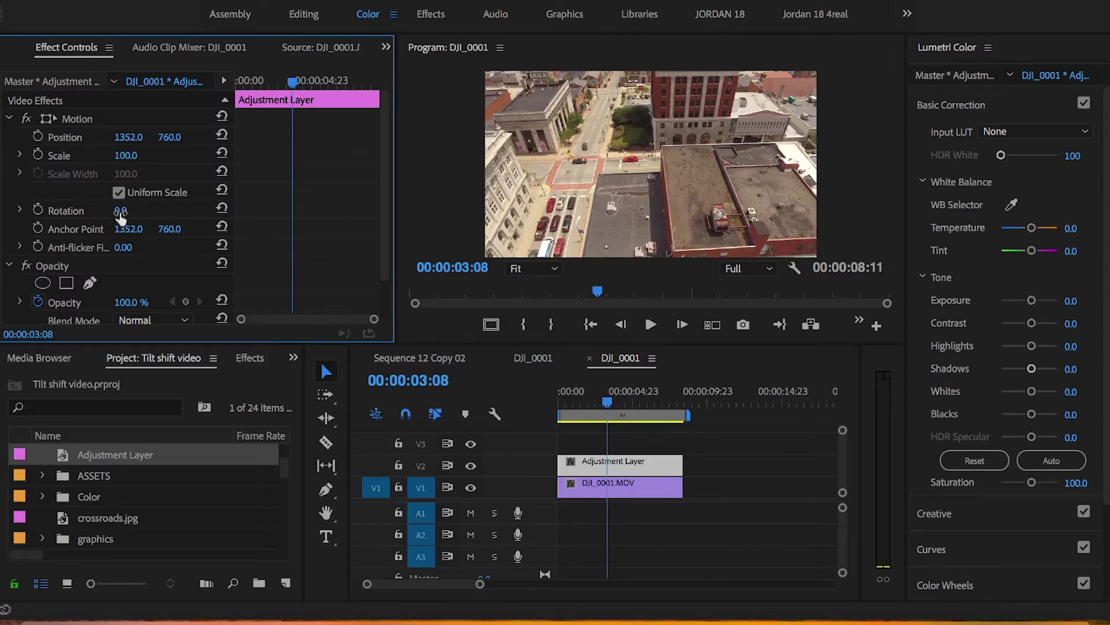
pyautogui.scroll(-2, 120, 215)
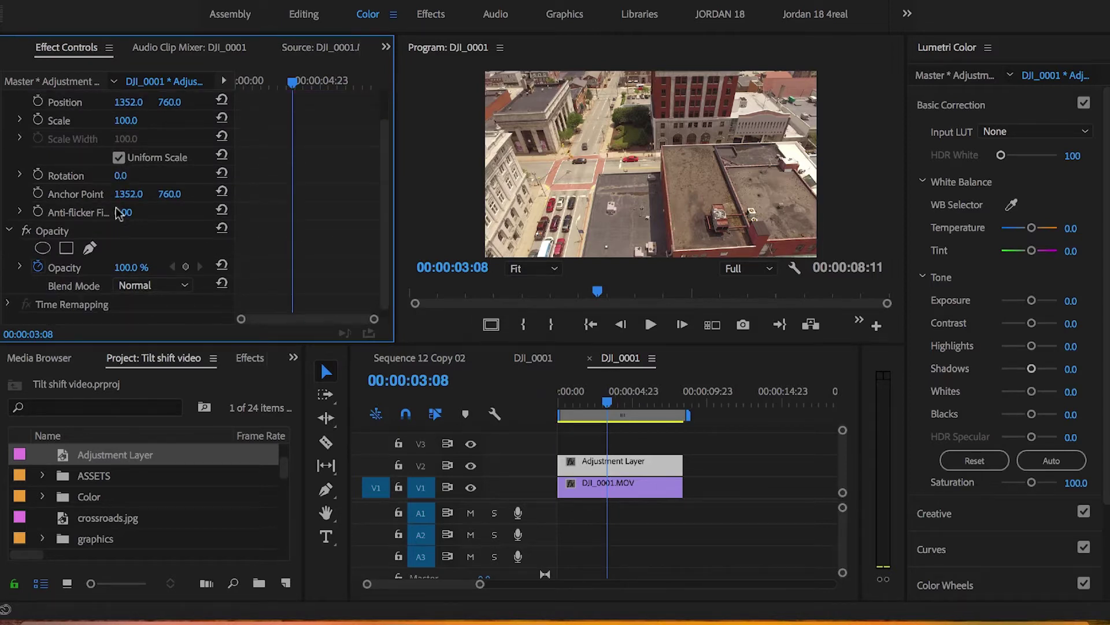
pyautogui.scroll(1, 78, 164)
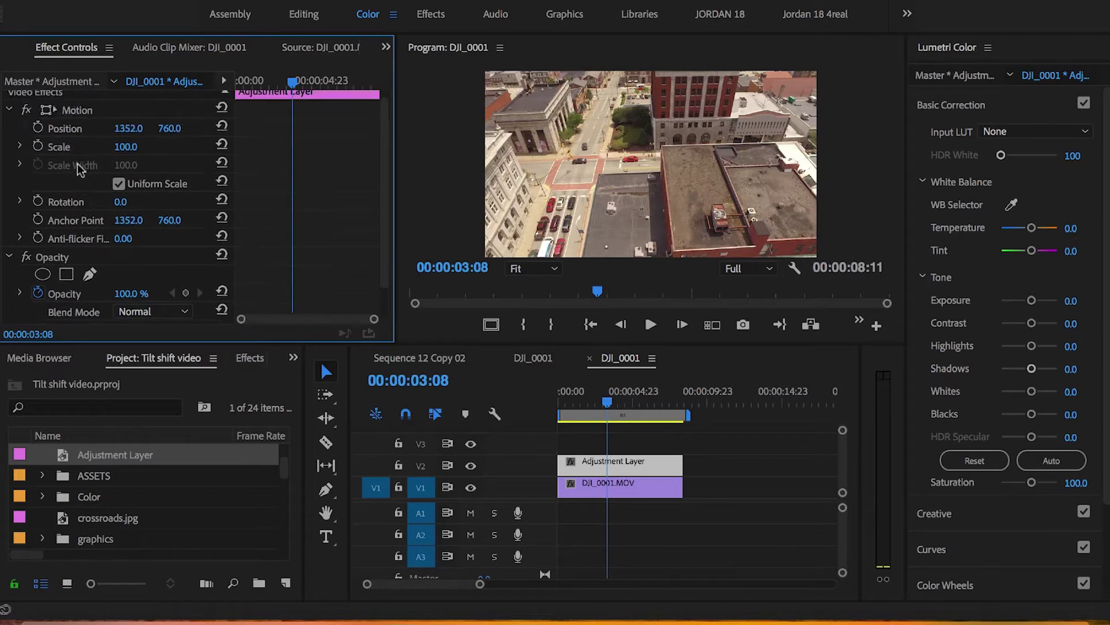
pyautogui.scroll(1, 76, 163)
pyautogui.scroll(-2, 80, 225)
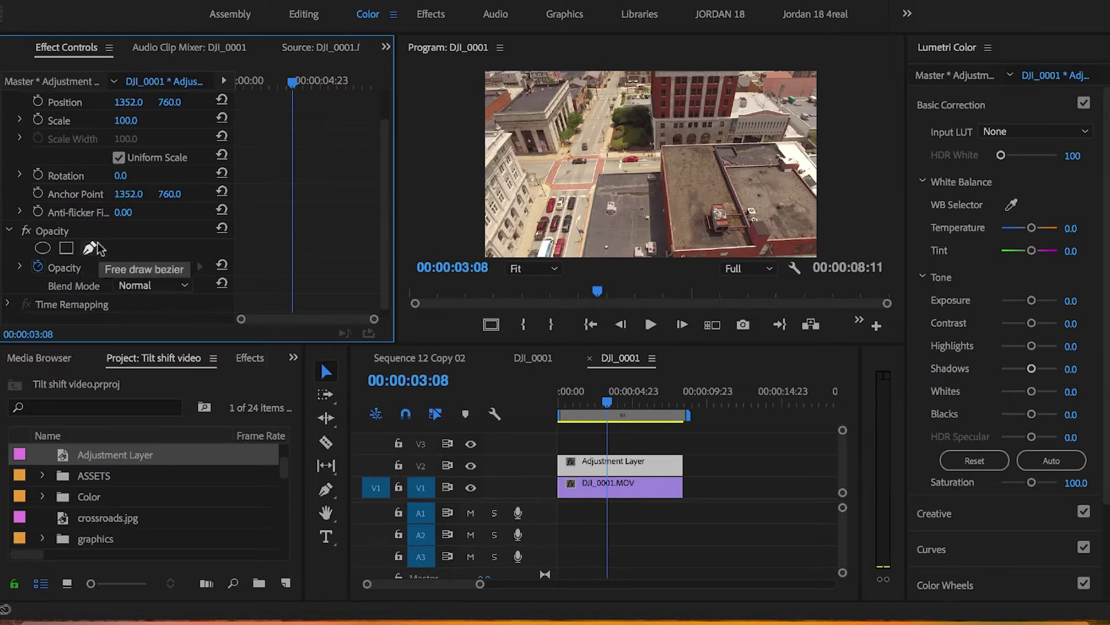
pyautogui.click(41, 248)
# - Move the ellipse mask over the road intersection and apply Gaussian Blur to the Adjustment Layer
pyautogui.click(597, 169)
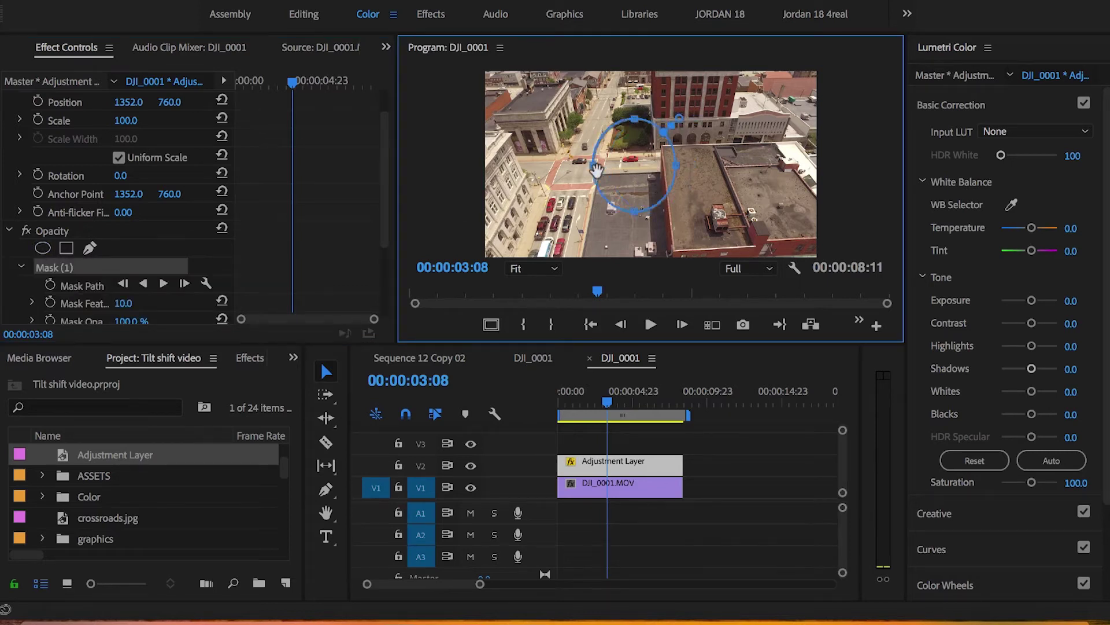
pyautogui.moveTo(597, 169)
pyautogui.mouseDown()
pyautogui.moveTo(535, 169)
pyautogui.moveTo(588, 178)
pyautogui.mouseUp()
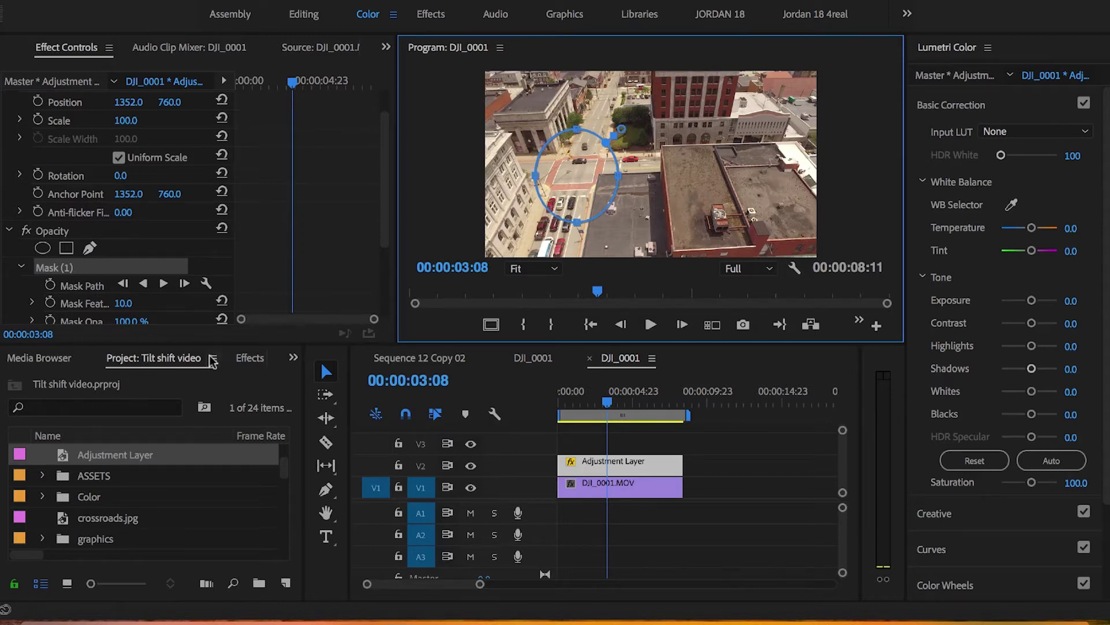
pyautogui.click(251, 359)
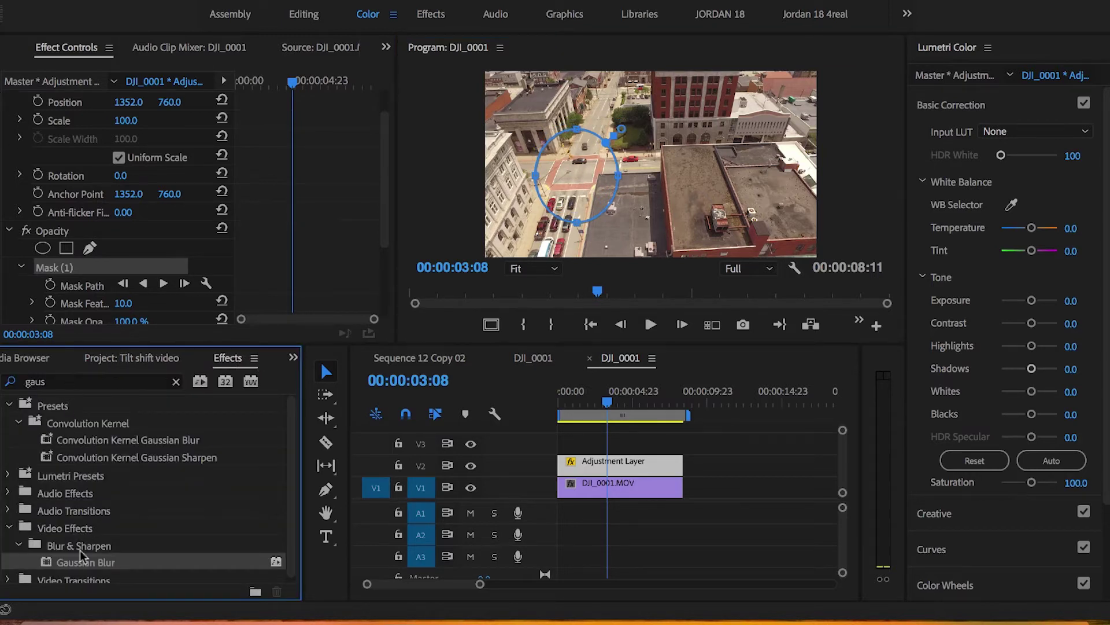
pyautogui.moveTo(64, 563); pyautogui.dragTo(602, 469)
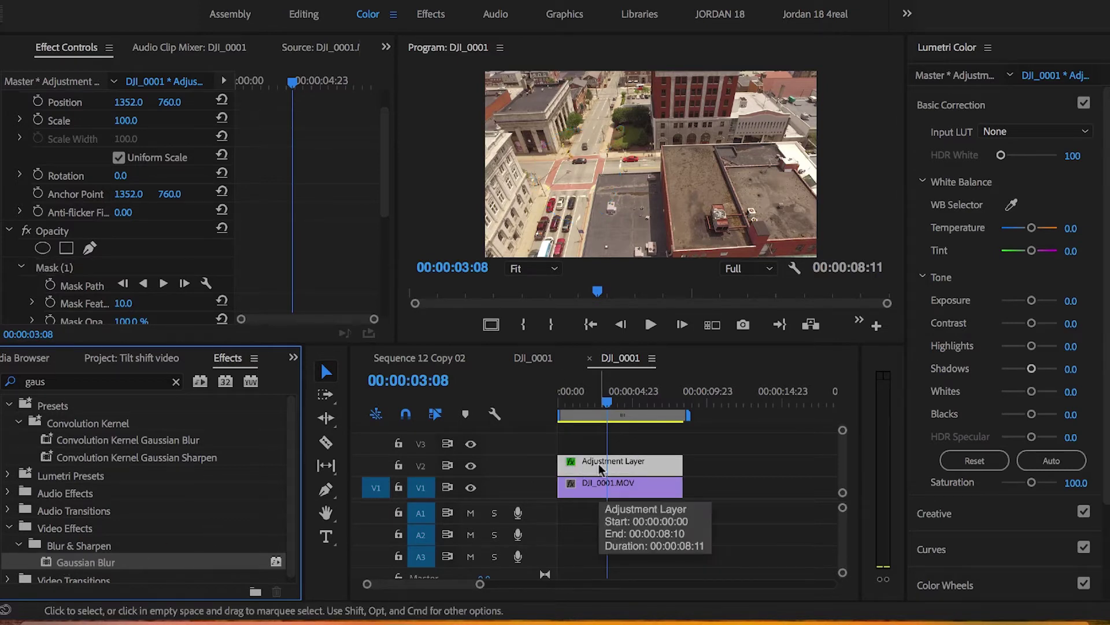
pyautogui.scroll(-3, 90, 211)
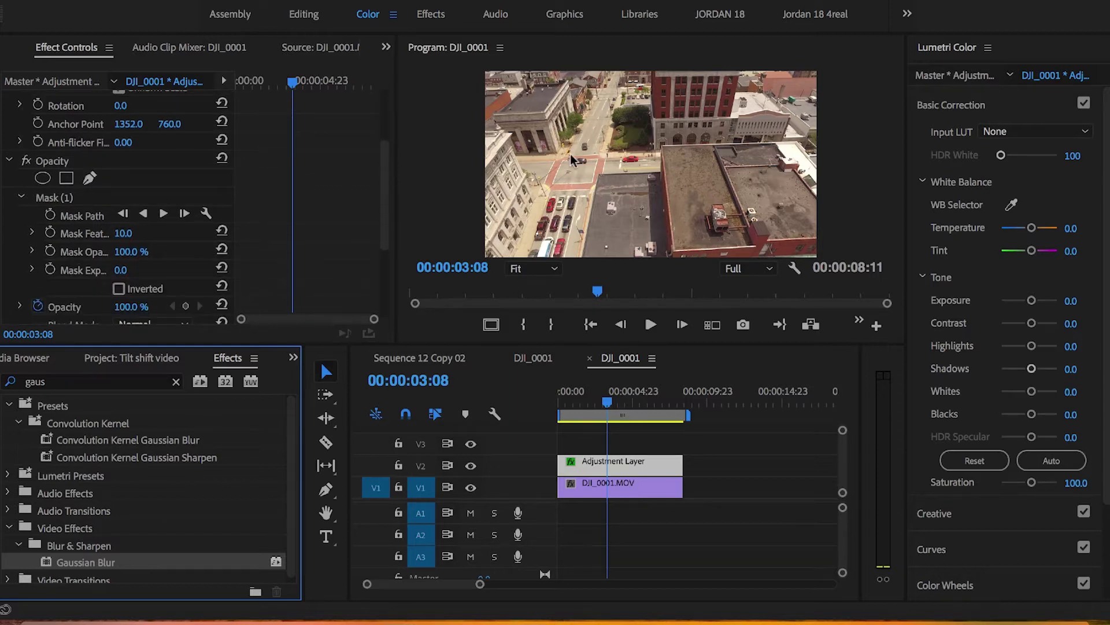
# - Raise Gaussian Blur Blurriness to 231 and save the project with Ctrl+S
pyautogui.scroll(-4, 69, 231)
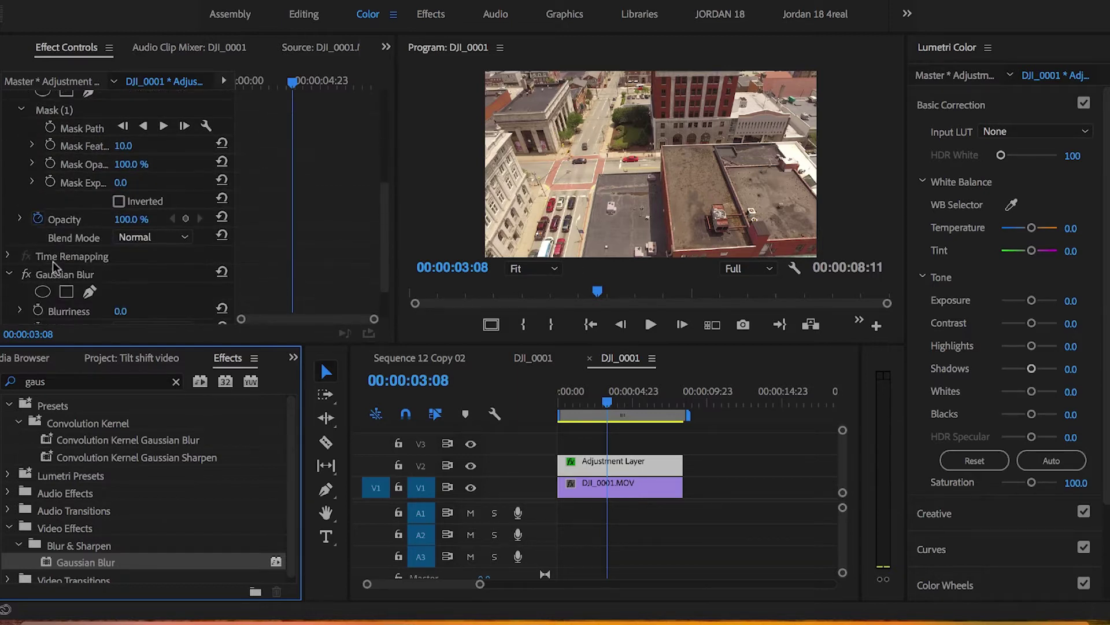
pyautogui.scroll(-2, 86, 300)
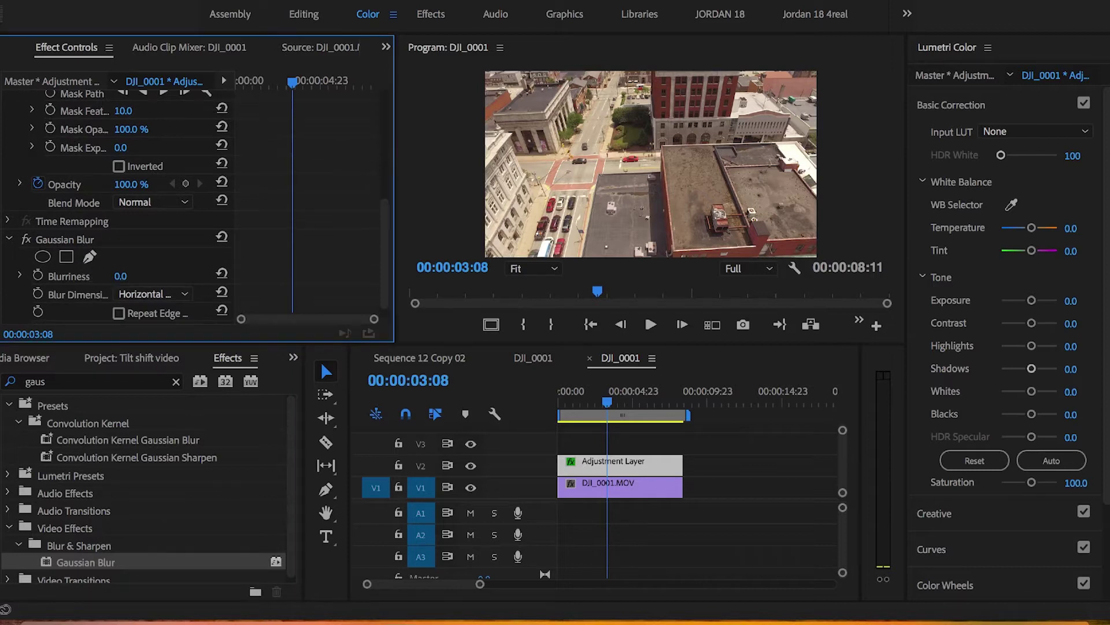
pyautogui.moveTo(123, 276); pyautogui.dragTo(182, 278)
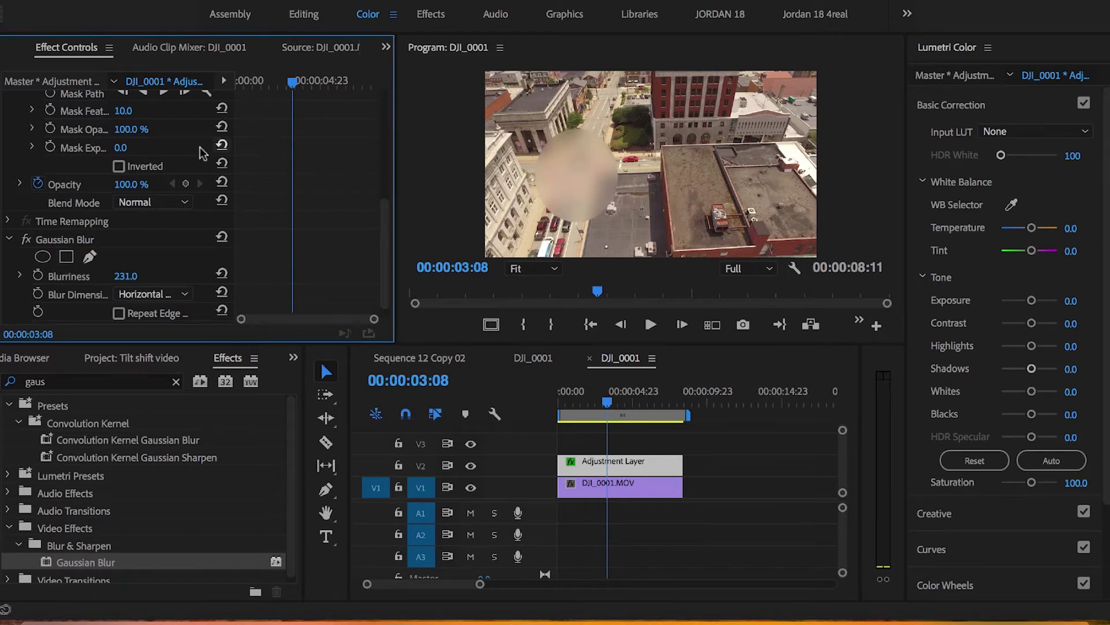
pyautogui.hotkey('ctrl', 's')
# - Invert Mask (1) and set its Mask Feather to 129 and Mask Expansion to 20
pyautogui.scroll(2, 105, 172)
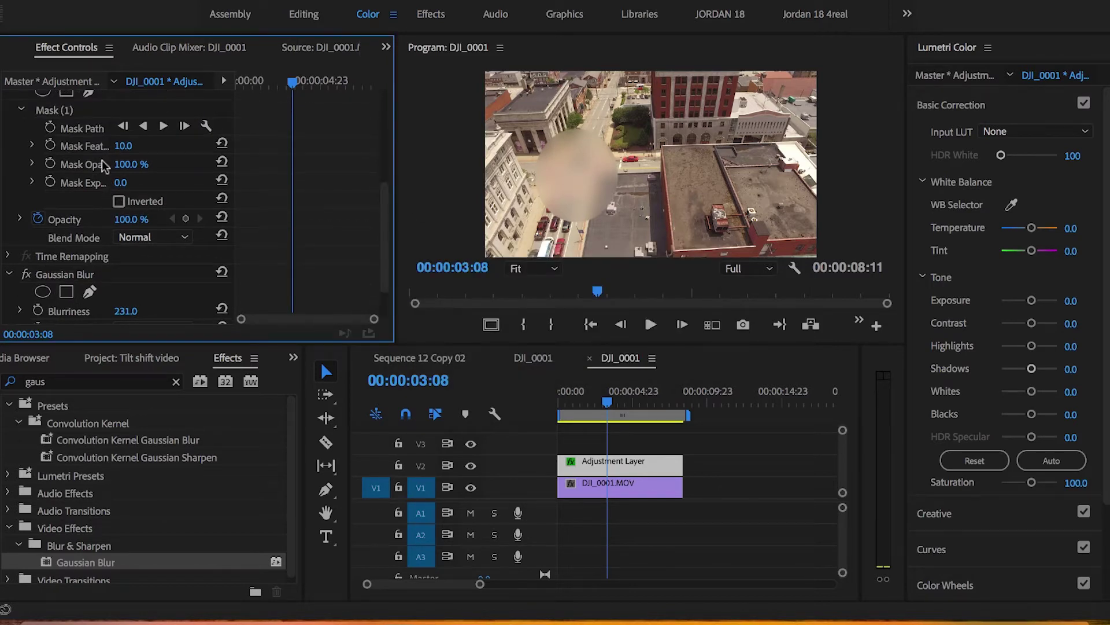
pyautogui.click(118, 202)
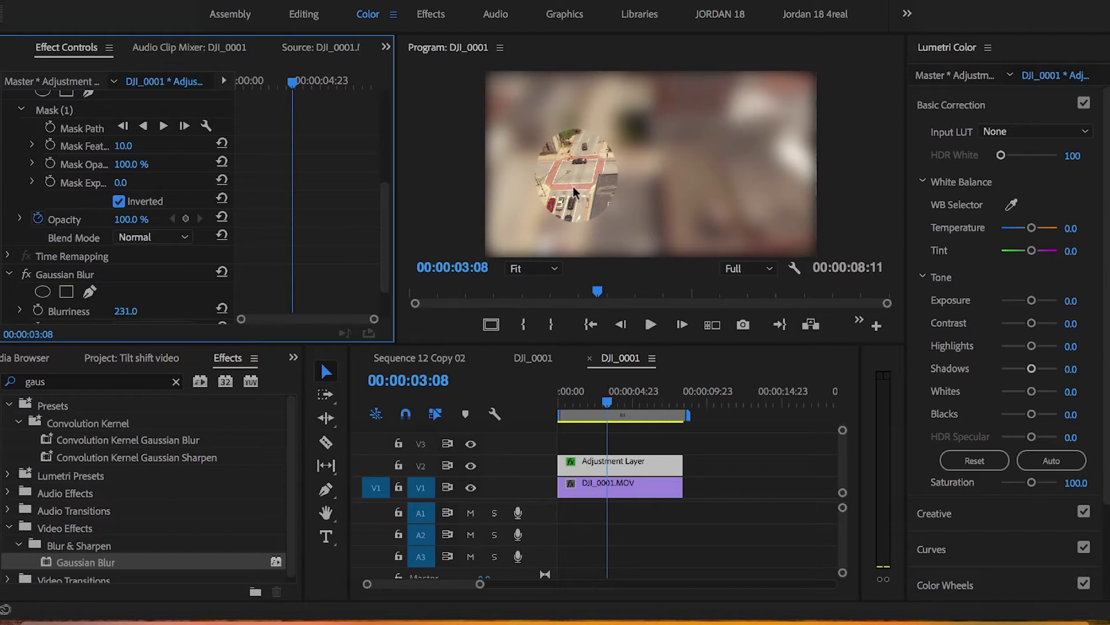
pyautogui.scroll(-2, 101, 249)
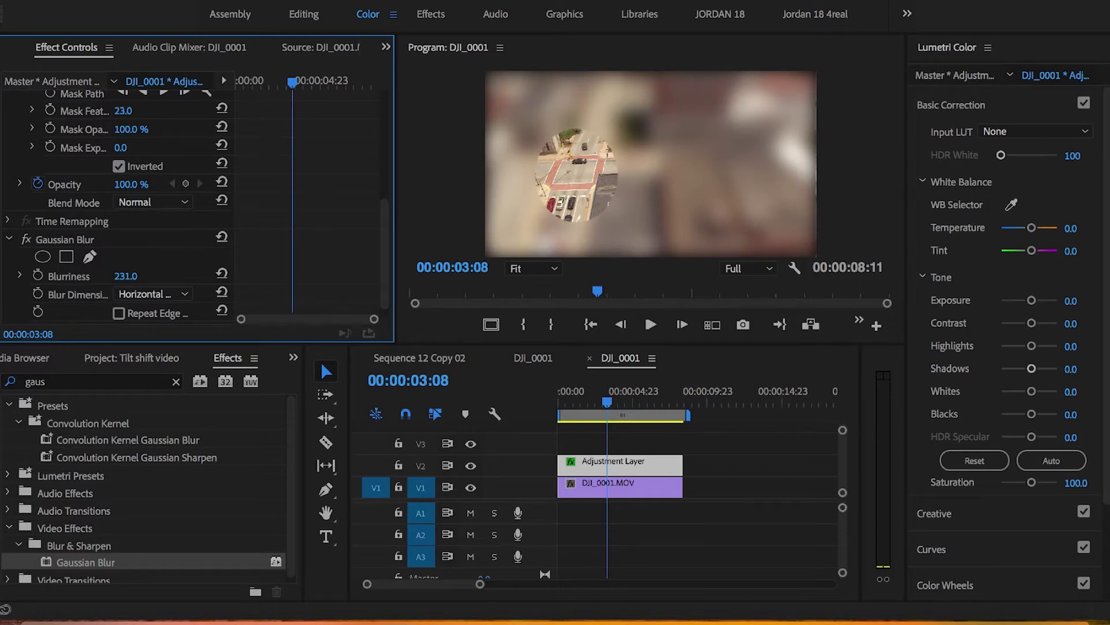
pyautogui.scroll(2, 81, 133)
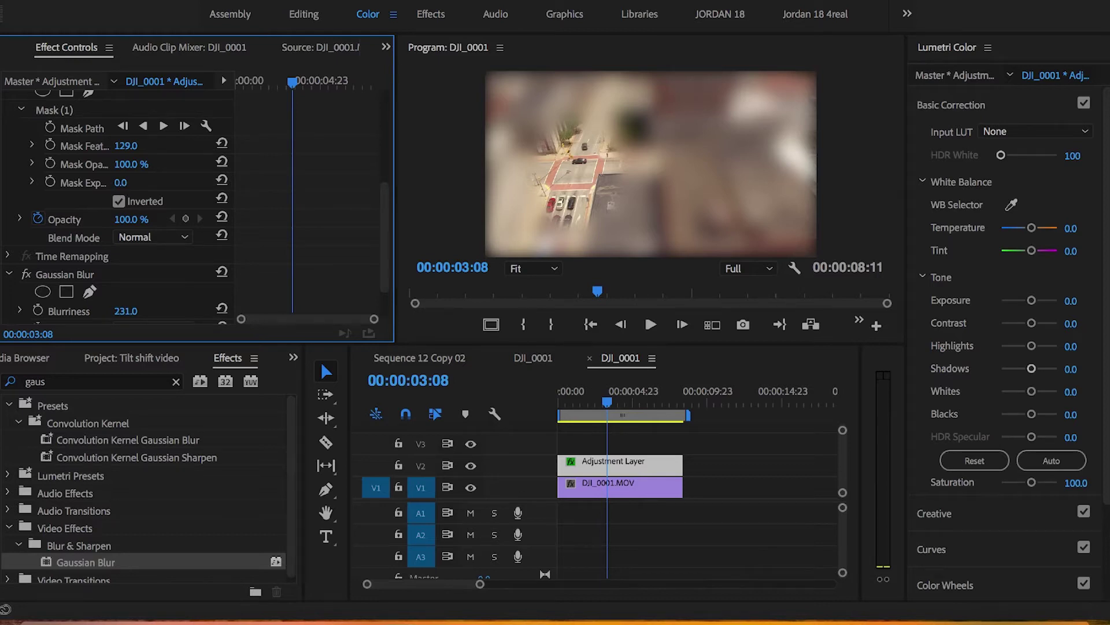
pyautogui.moveTo(121, 183); pyautogui.dragTo(132, 183)
# - Lower Blurriness to 46 and turn on Repeat Edge Pixels after comparing it on and off
pyautogui.scroll(-3, 112, 244)
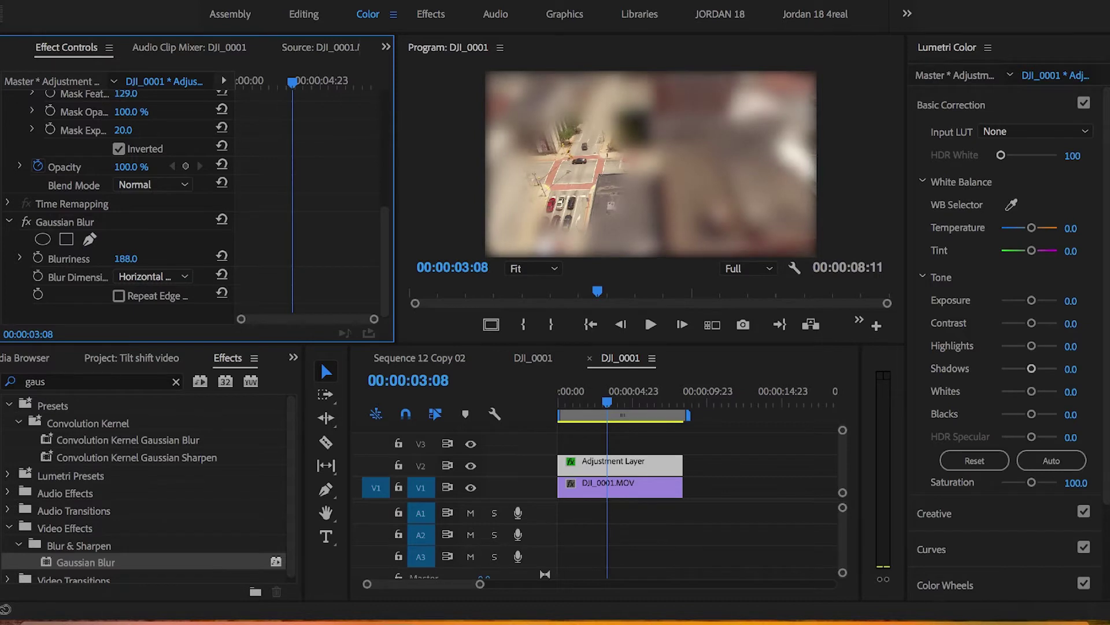
pyautogui.moveTo(126, 258); pyautogui.dragTo(102, 259)
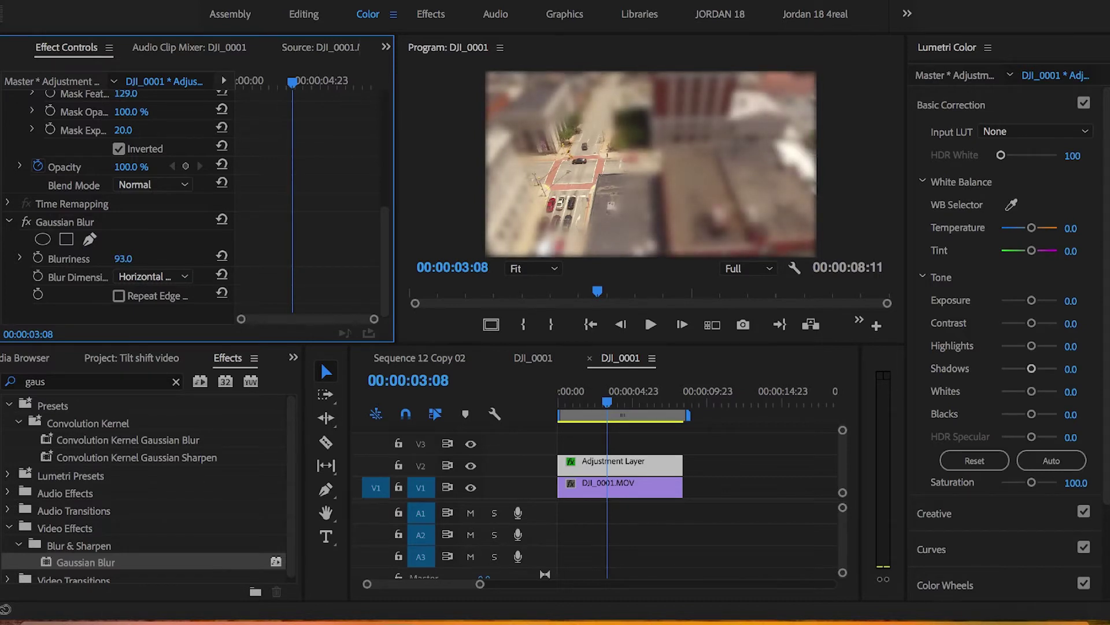
pyautogui.moveTo(123, 258); pyautogui.dragTo(108, 258)
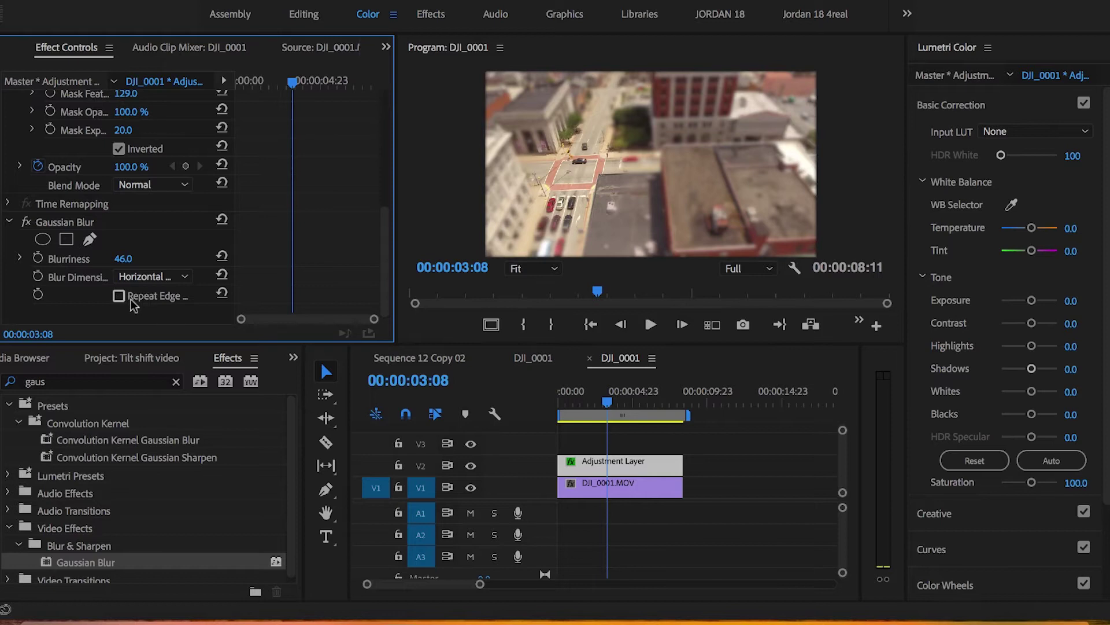
pyautogui.click(119, 296)
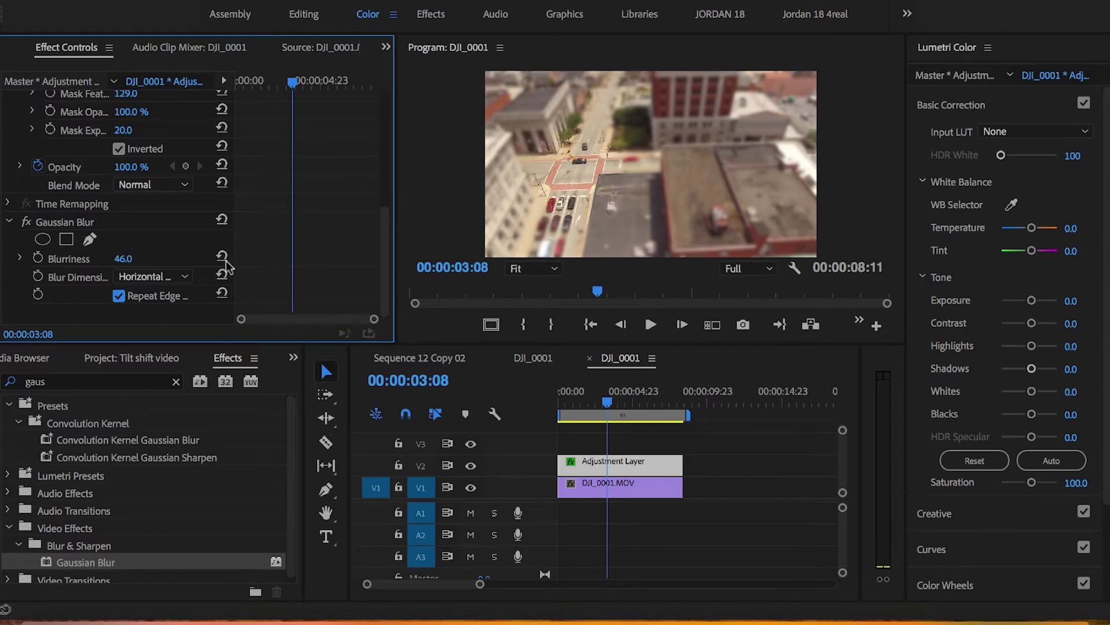
pyautogui.click(119, 296)
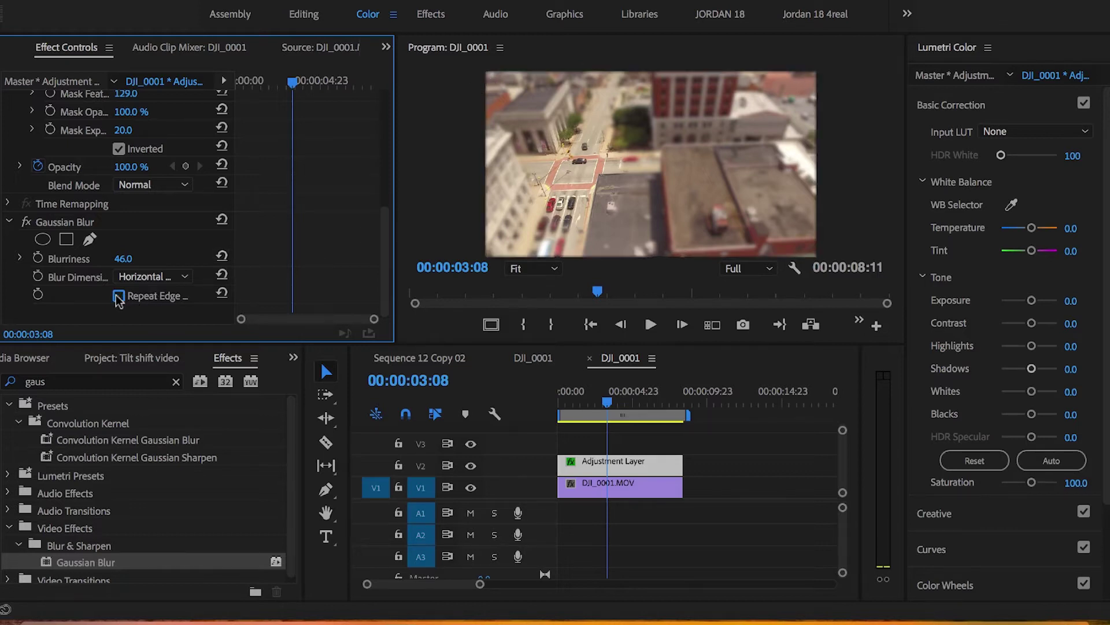
pyautogui.click(118, 296)
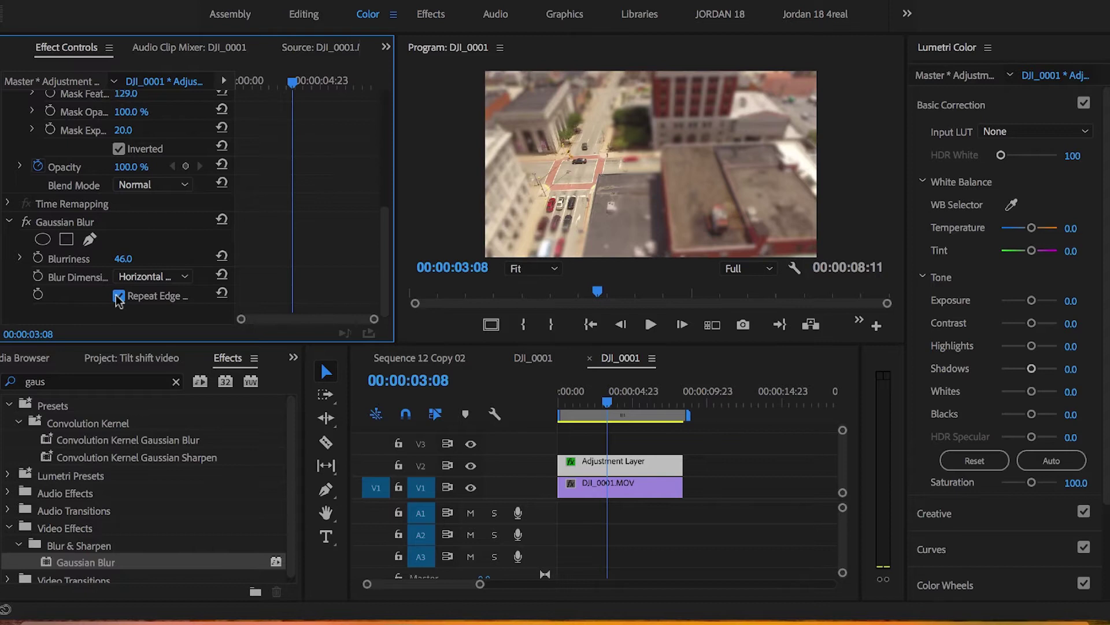
pyautogui.click(119, 296)
pyautogui.click(118, 296)
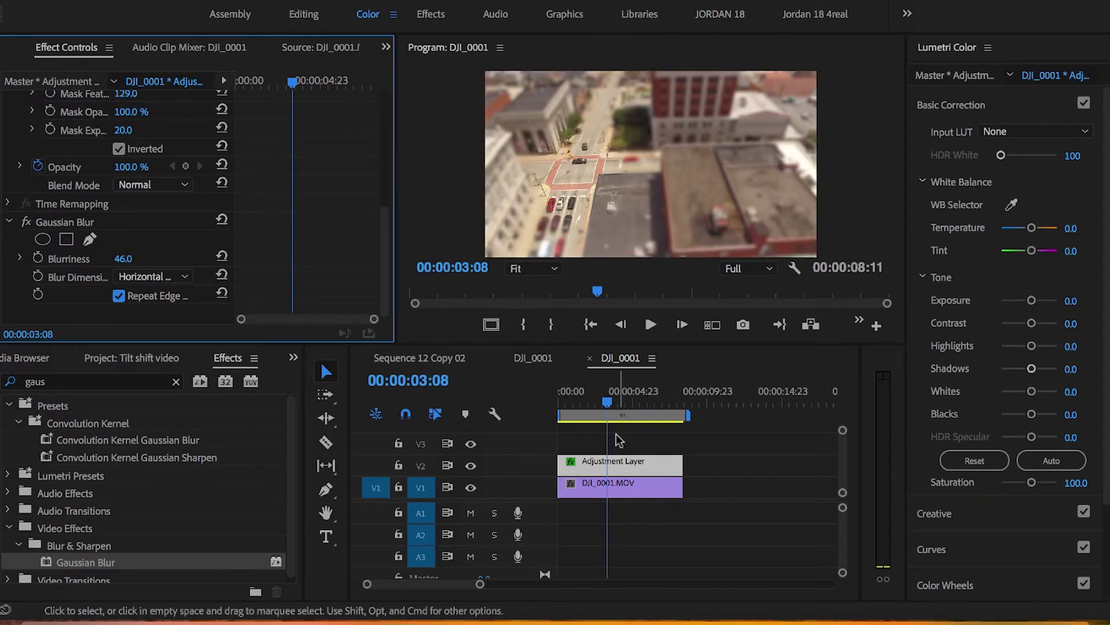
# - Delete the ellipse Mask (1) and start a new freeform Pen mask under Opacity
pyautogui.click(609, 399)
pyautogui.moveTo(609, 402)
pyautogui.mouseDown()
pyautogui.moveTo(549, 412)
pyautogui.moveTo(654, 408)
pyautogui.moveTo(620, 411)
pyautogui.mouseUp()
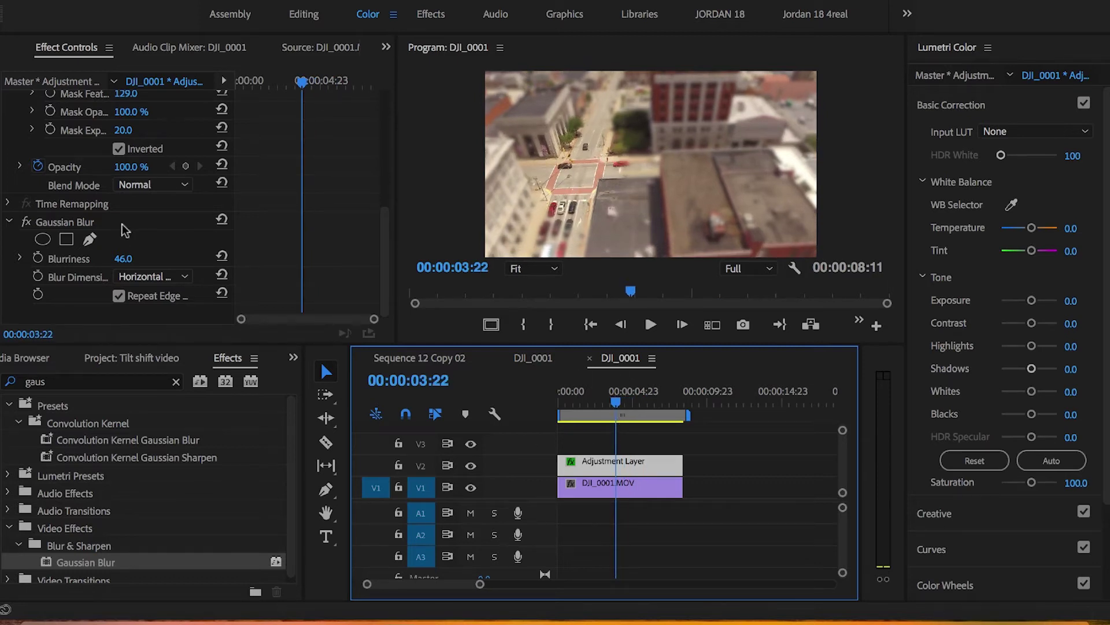
pyautogui.scroll(3, 66, 151)
pyautogui.click(65, 130)
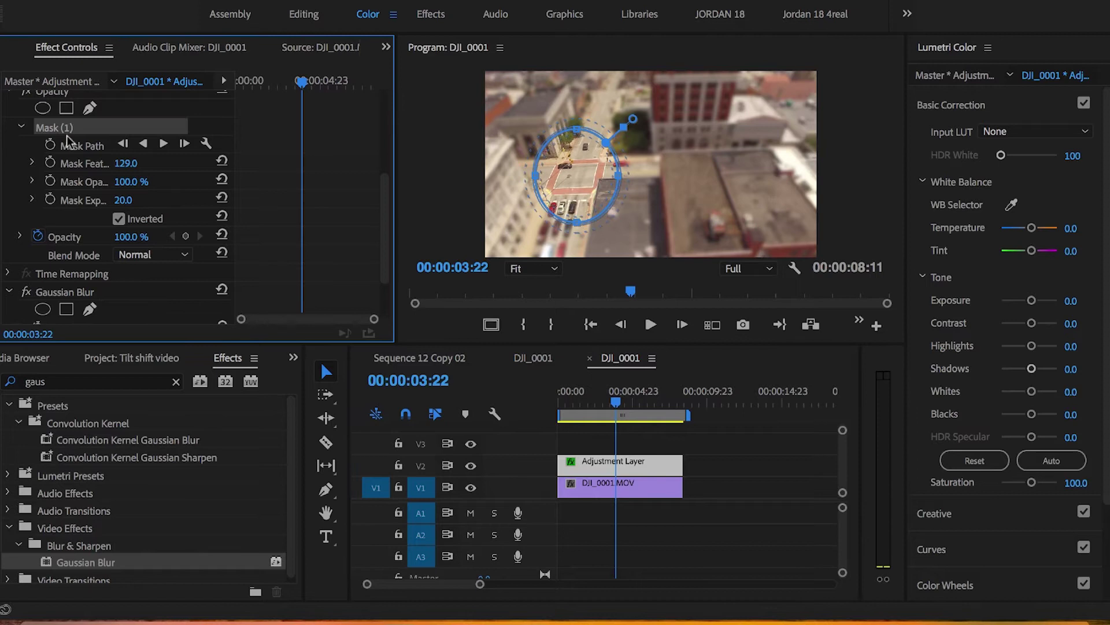
pyautogui.press('Delete')
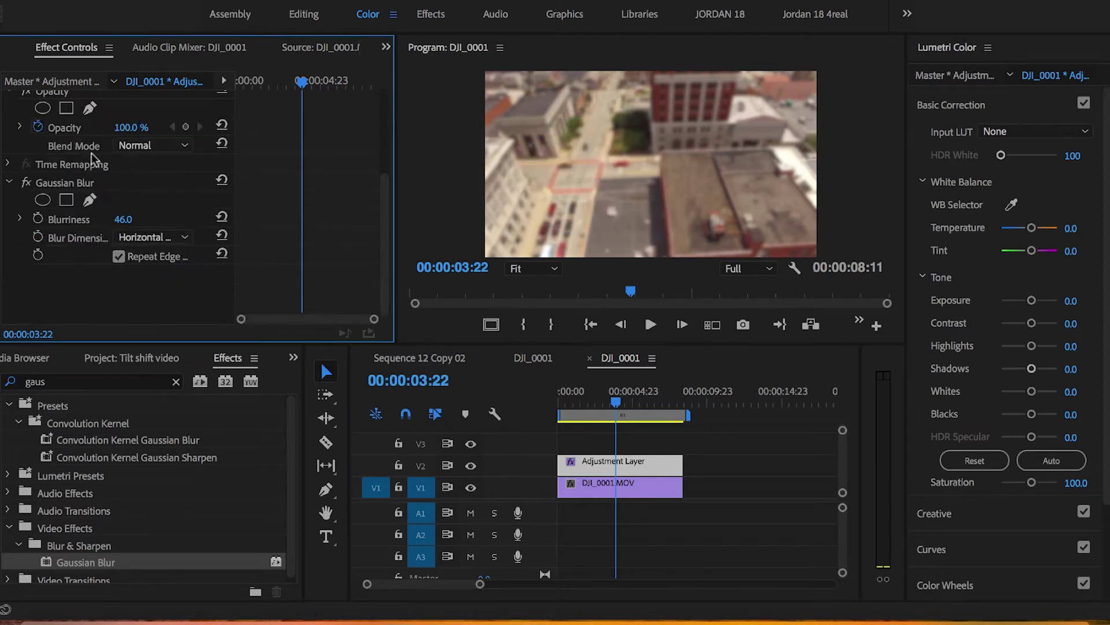
pyautogui.scroll(3, 83, 185)
pyautogui.click(88, 203)
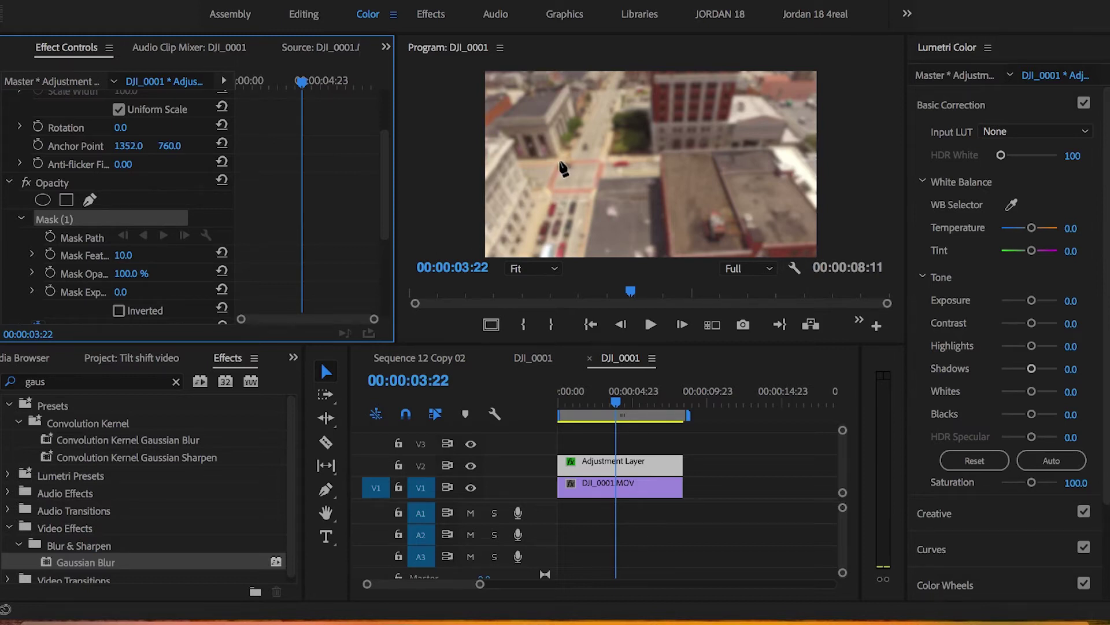
# - Place six mask points tracing the road edges and along the cross street
pyautogui.click(569, 123)
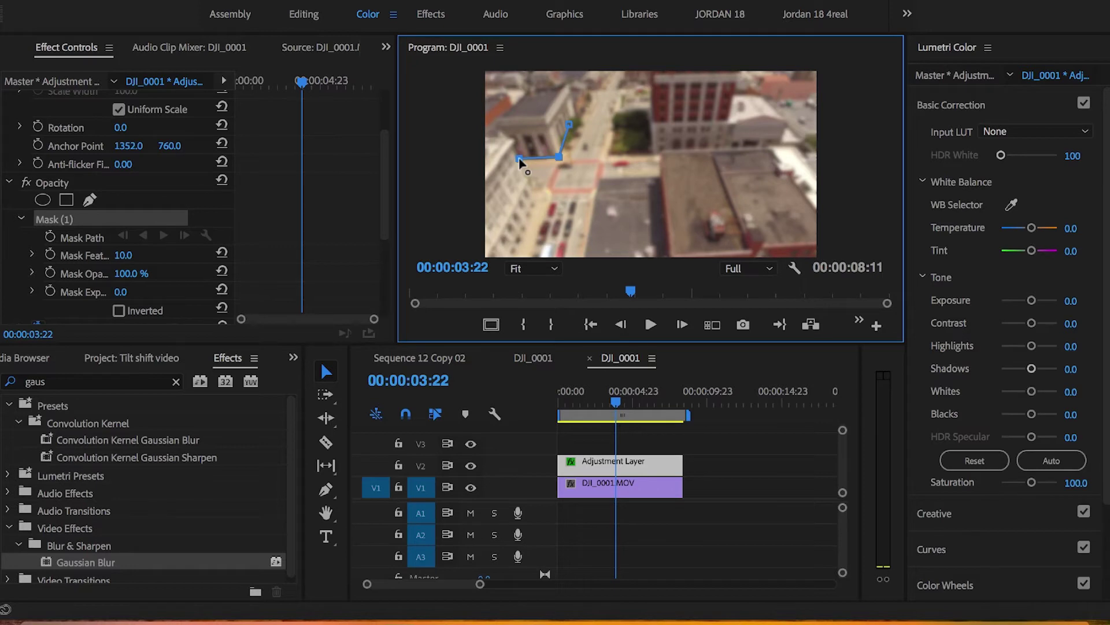
pyautogui.click(542, 196)
pyautogui.click(526, 254)
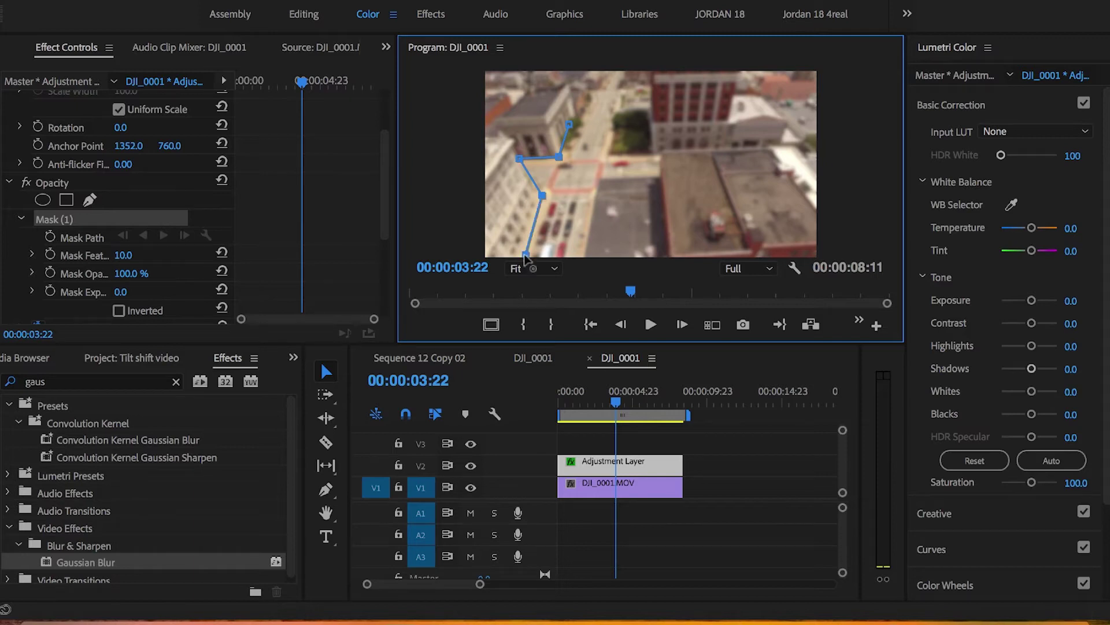
pyautogui.click(581, 255)
pyautogui.click(599, 178)
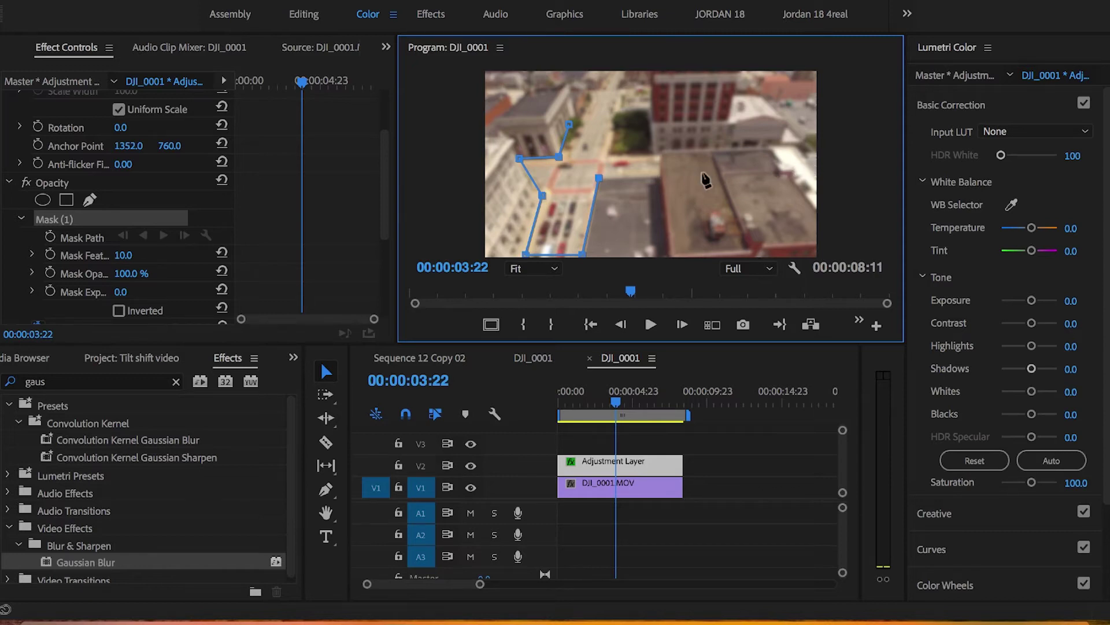
pyautogui.click(660, 175)
# - Undo an accidental mask rotation, add one more cross-street point, and close the path on the first point
pyautogui.moveTo(654, 149); pyautogui.dragTo(656, 153)
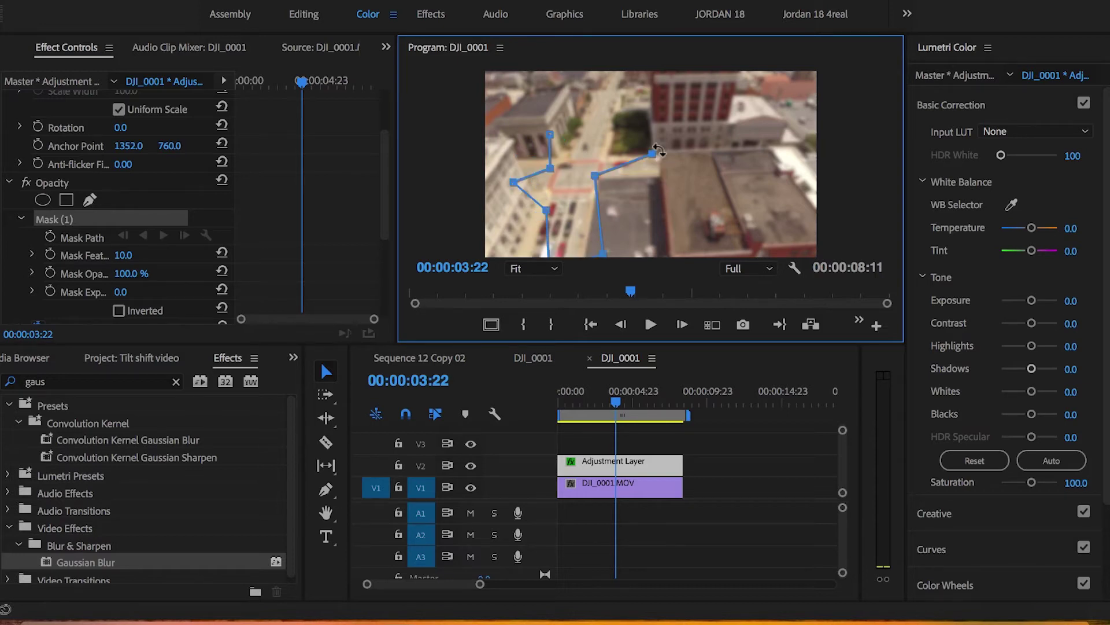
pyautogui.hotkey('ctrl', 'z')
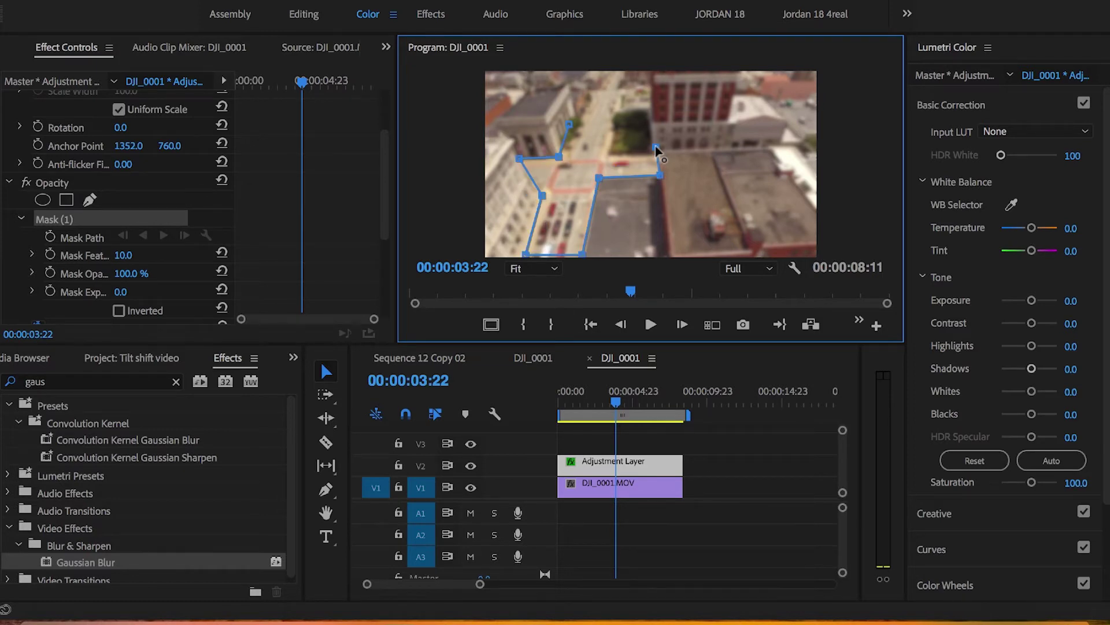
pyautogui.click(616, 149)
pyautogui.moveTo(614, 125); pyautogui.dragTo(615, 123)
pyautogui.click(615, 120)
pyautogui.click(569, 125)
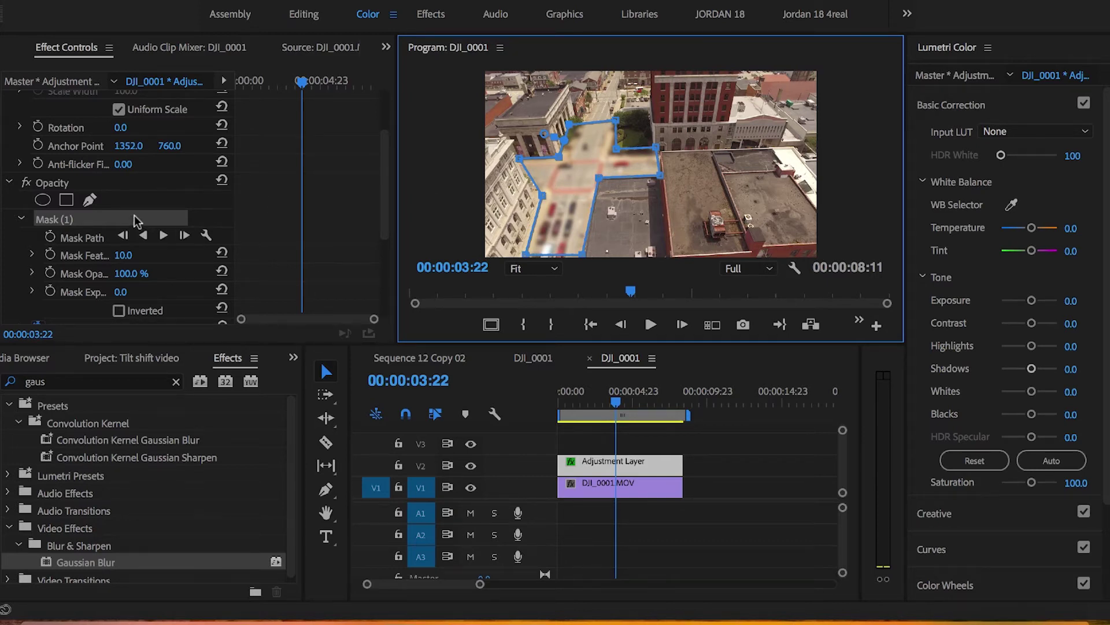
# - Invert the road mask and set Mask Feather to 55 and Mask Expansion to 70
pyautogui.scroll(-2, 139, 247)
pyautogui.click(119, 276)
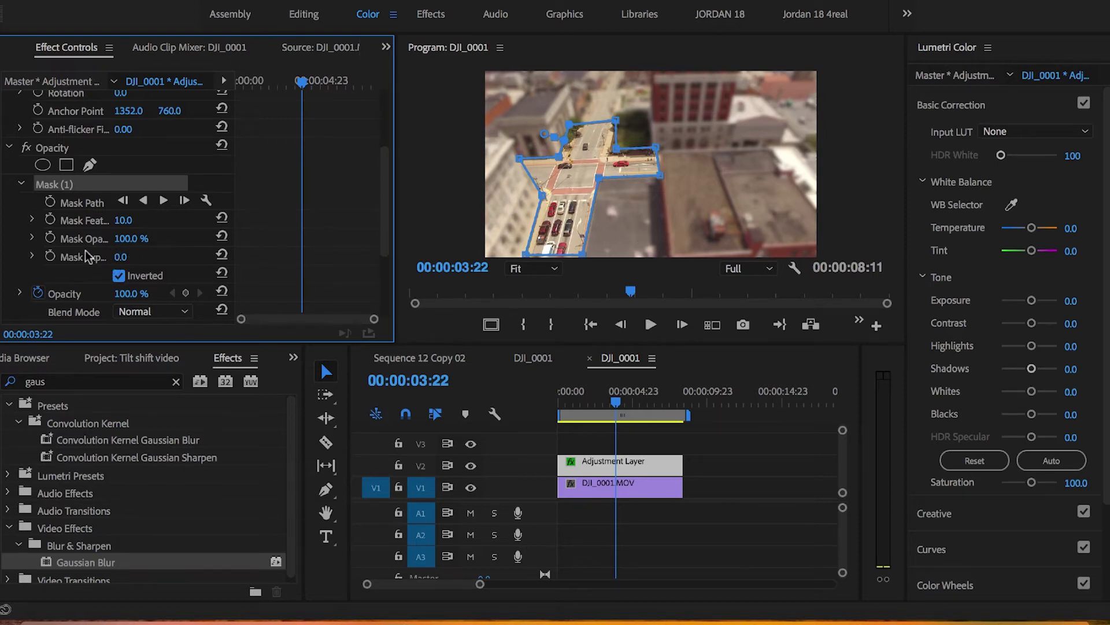
pyautogui.scroll(-2, 85, 250)
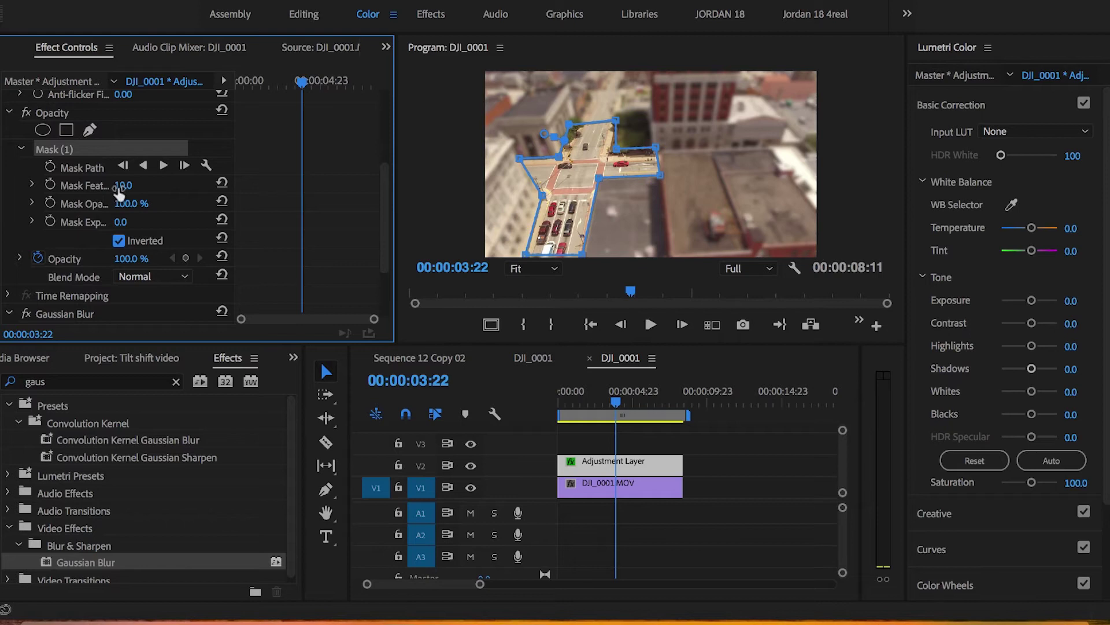
pyautogui.moveTo(123, 185); pyautogui.dragTo(141, 185)
pyautogui.moveTo(141, 185); pyautogui.dragTo(134, 185)
pyautogui.moveTo(121, 221); pyautogui.dragTo(145, 221)
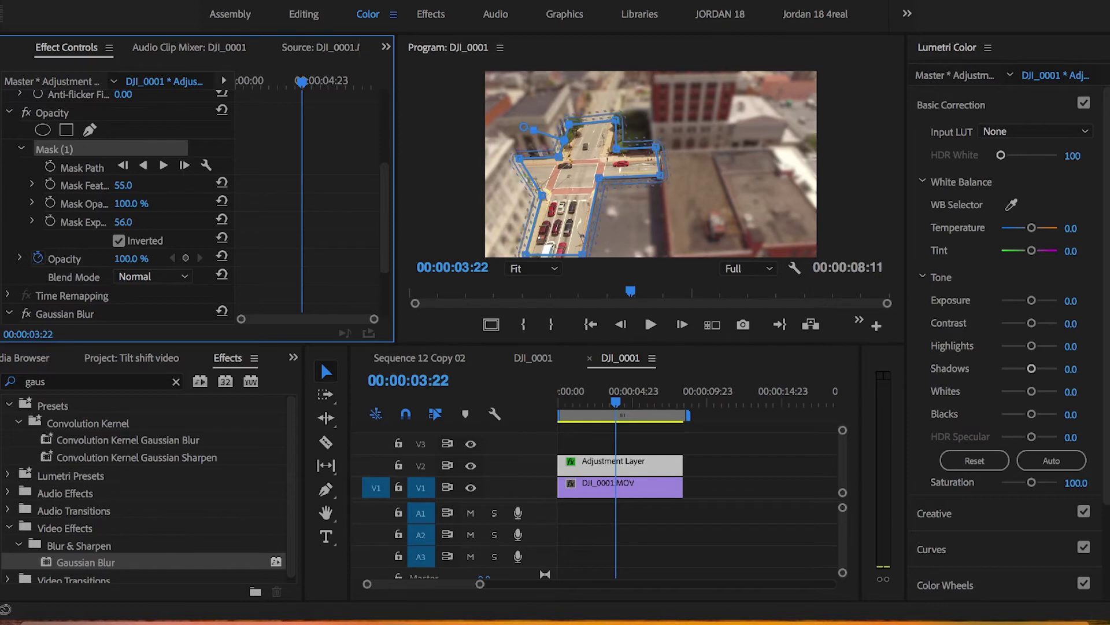
pyautogui.moveTo(144, 222); pyautogui.dragTo(151, 222)
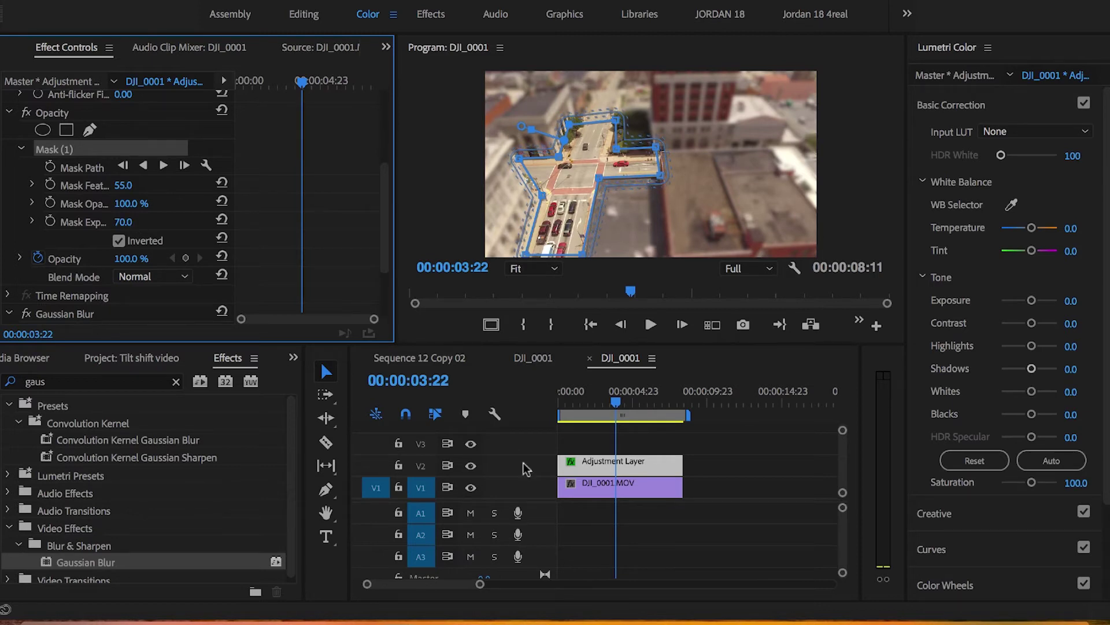
pyautogui.click(742, 454)
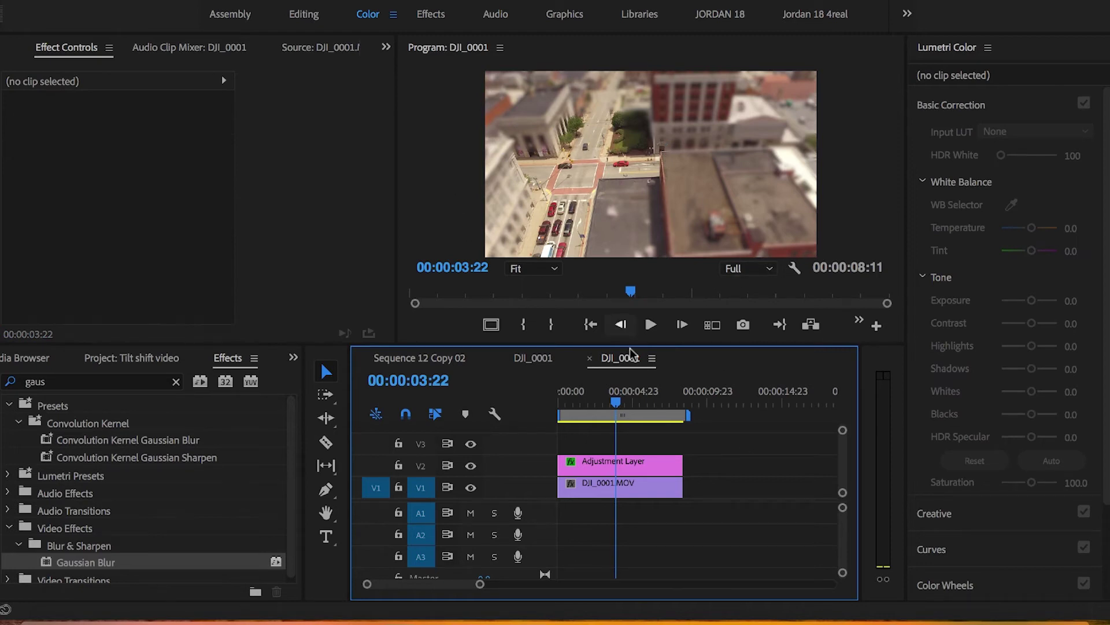
pyautogui.moveTo(616, 403); pyautogui.dragTo(607, 437)
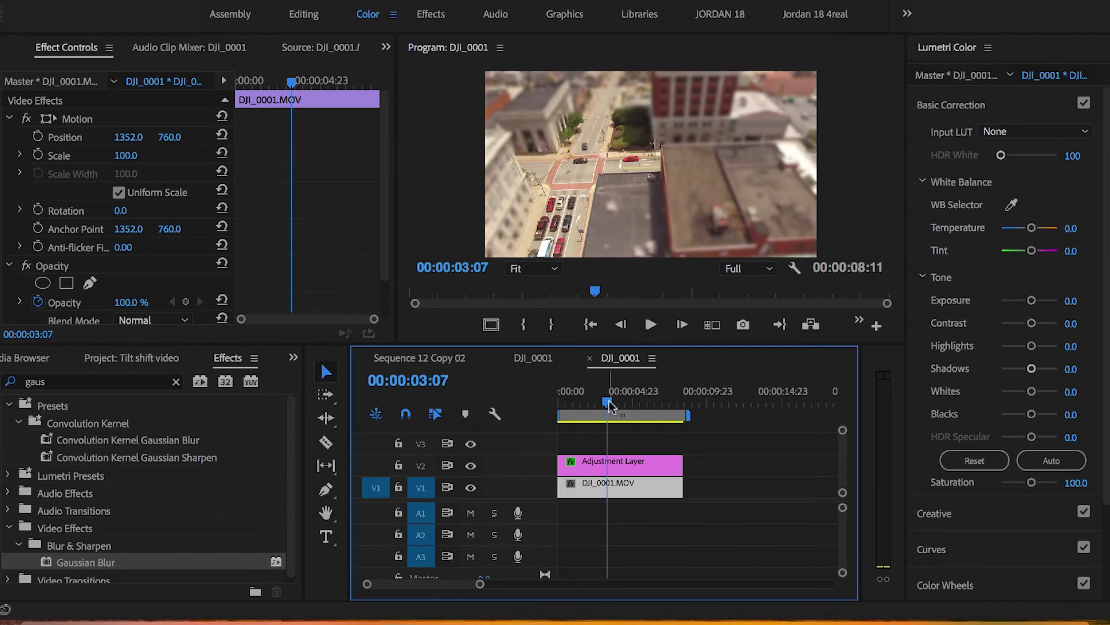
pyautogui.moveTo(613, 399); pyautogui.dragTo(616, 405)
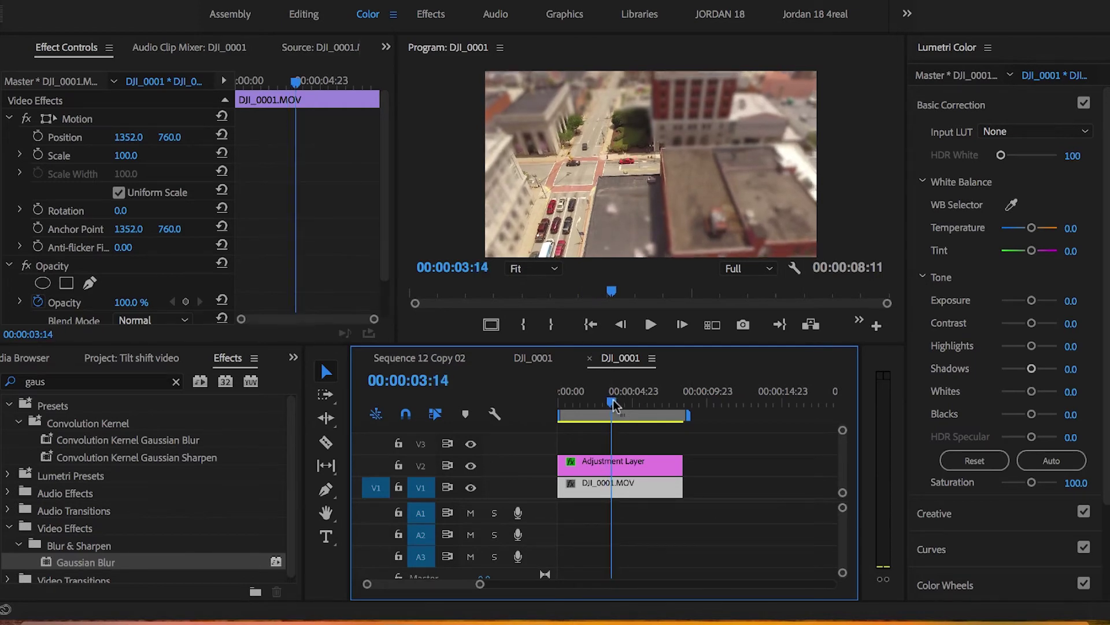
pyautogui.rightClick(642, 486)
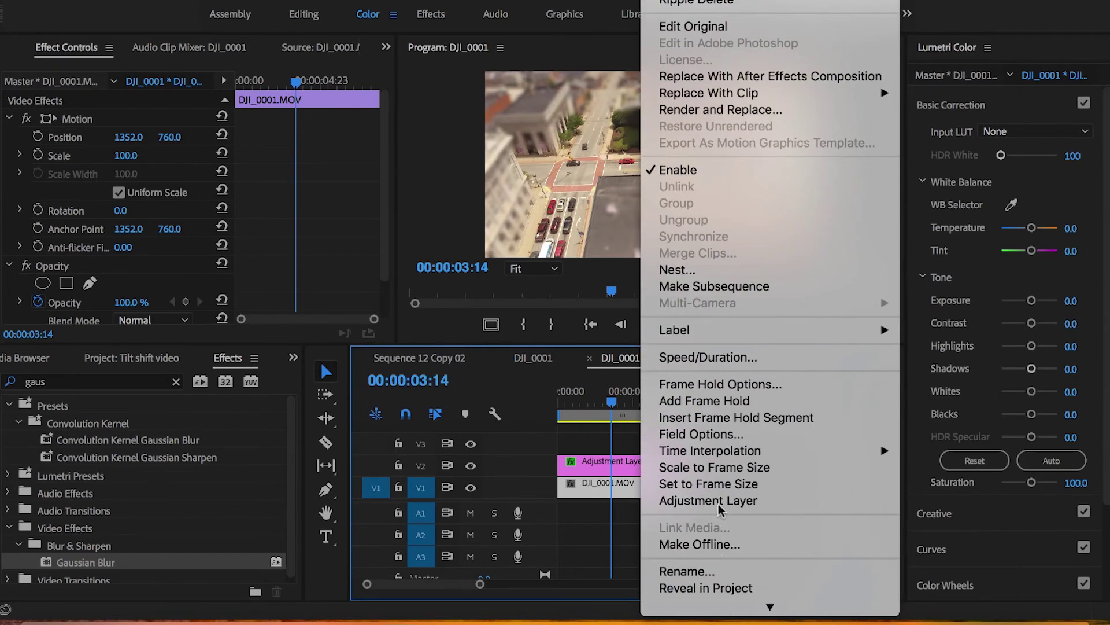
# - Change DJI_0001.MOV's speed to 150% in Speed/Duration
pyautogui.click(720, 357)
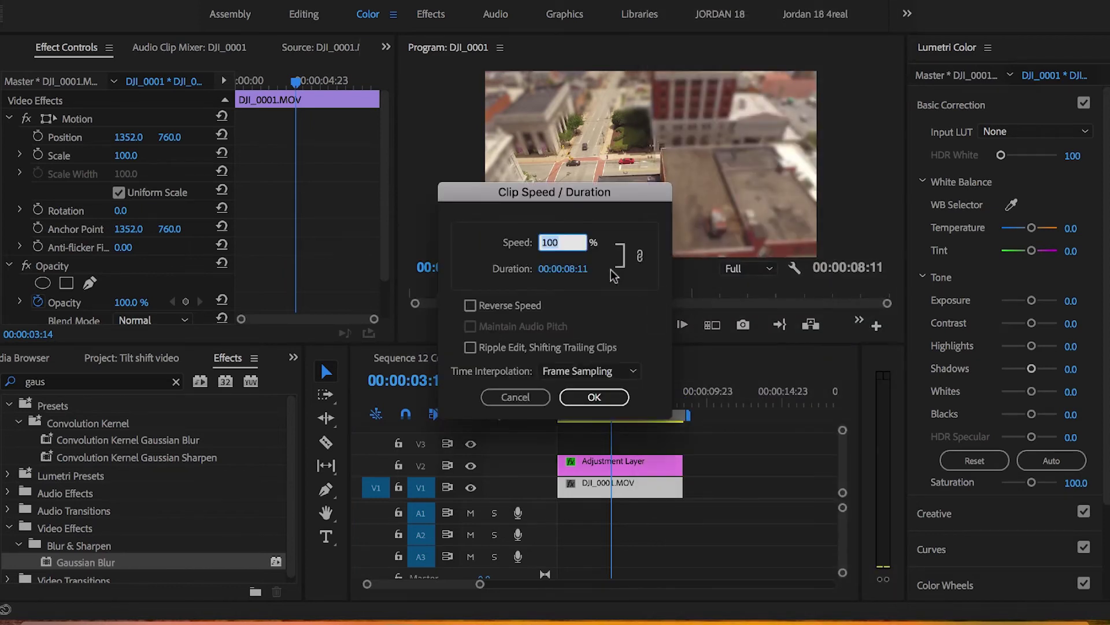
pyautogui.write('150')
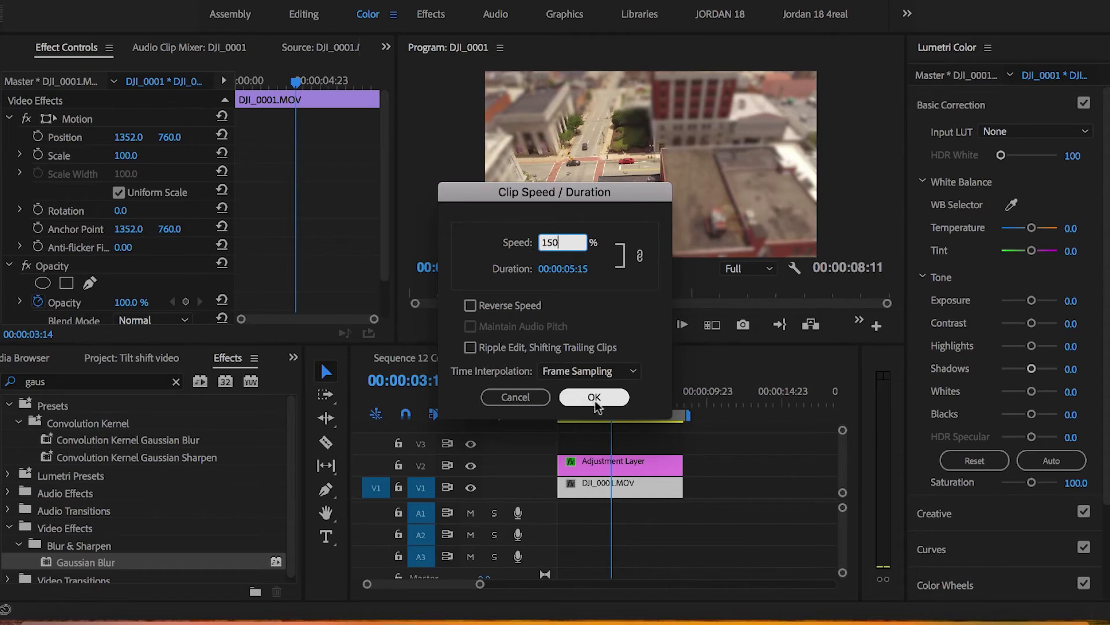
pyautogui.click(594, 397)
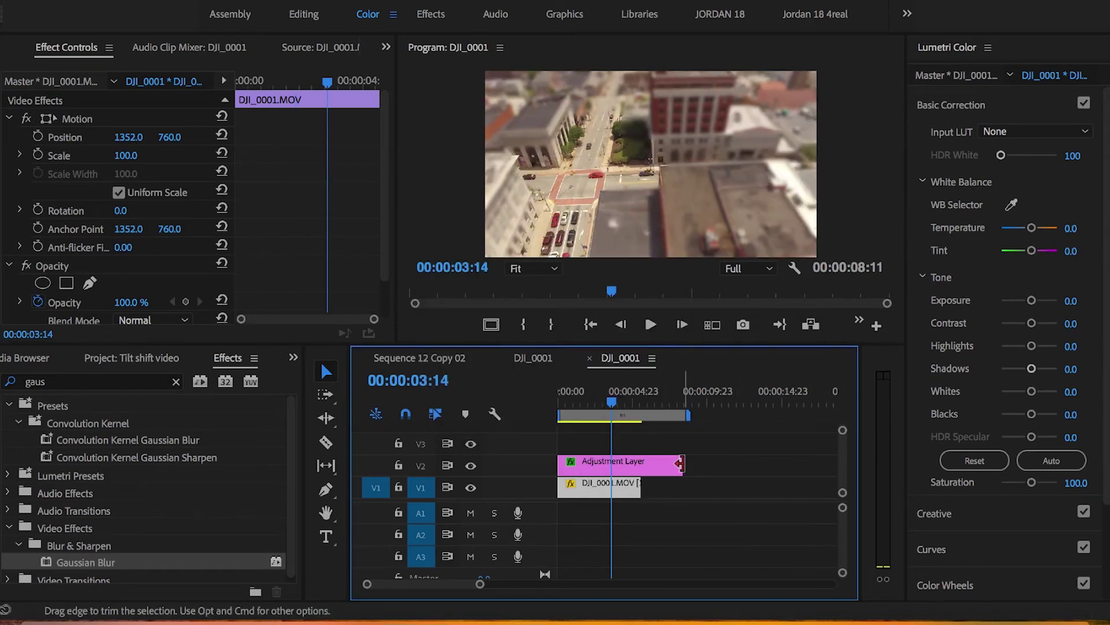
# - Trim the Adjustment Layer's end to match the clip's shorter 5:15 length
pyautogui.moveTo(679, 463); pyautogui.dragTo(641, 463)
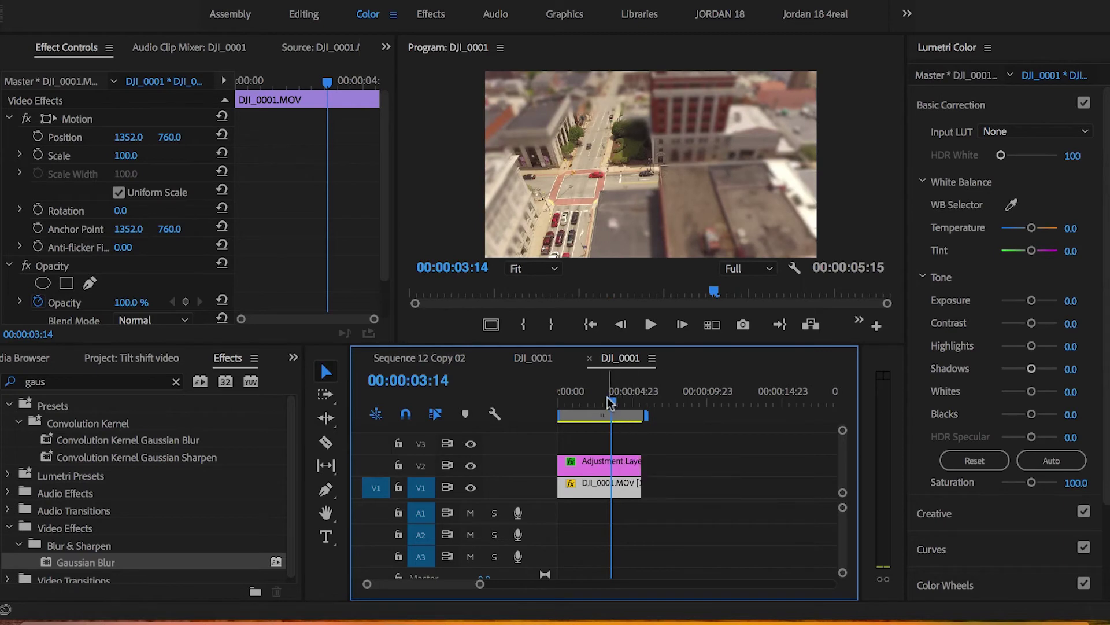
pyautogui.moveTo(610, 402)
pyautogui.mouseDown()
pyautogui.moveTo(576, 399)
pyautogui.moveTo(607, 401)
pyautogui.mouseUp()
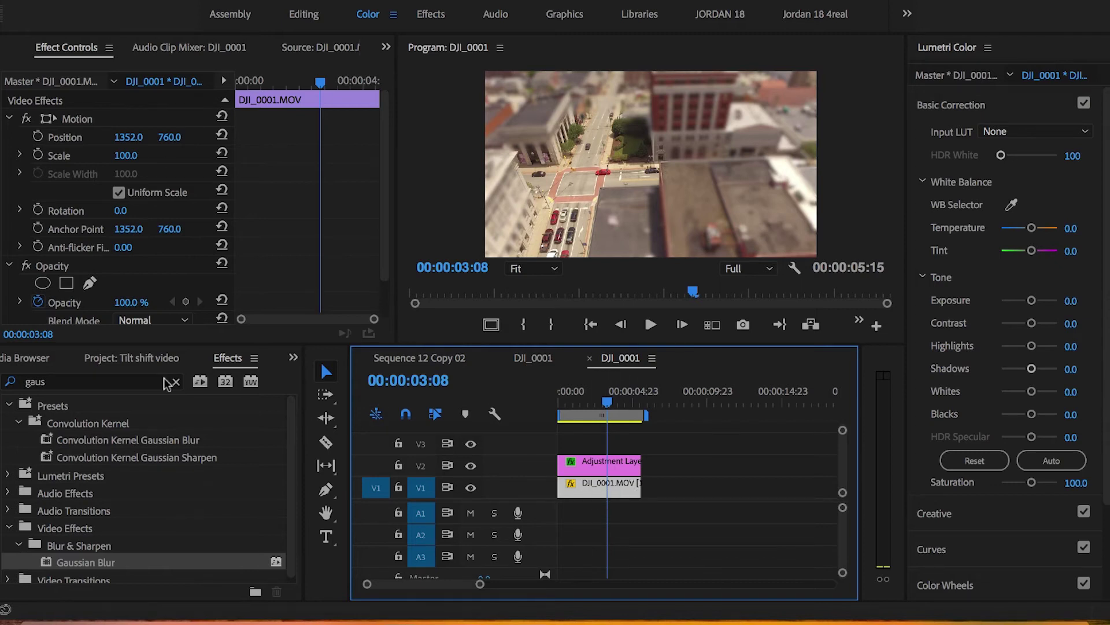
pyautogui.click(100, 358)
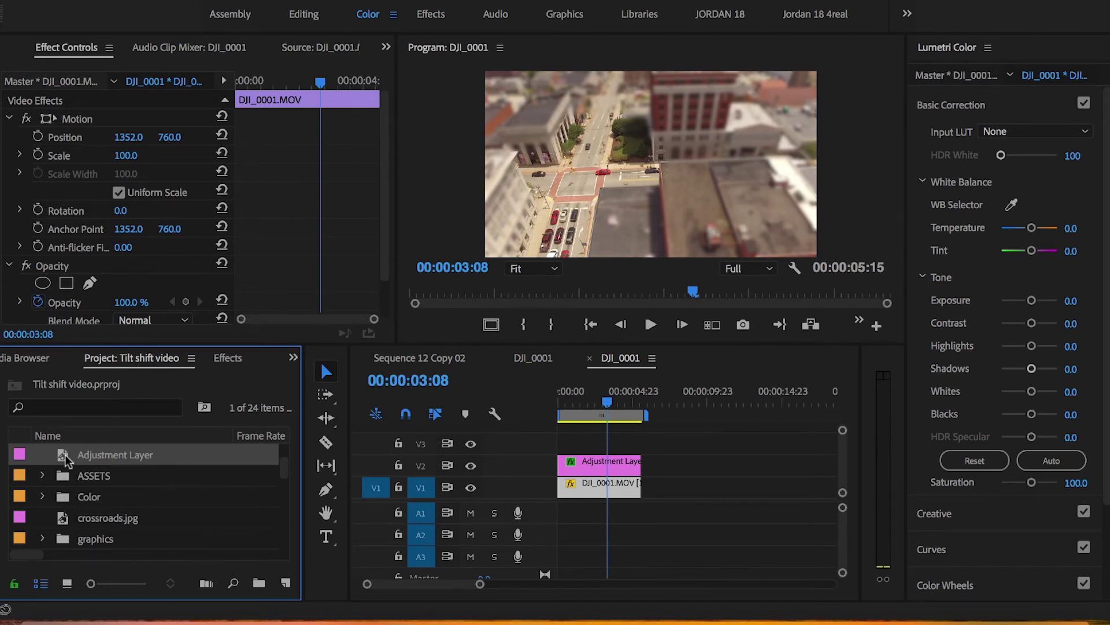
# - Place a new Adjustment Layer on track V3 and extend it to the end of DJI_0001.MOV
pyautogui.moveTo(63, 459); pyautogui.dragTo(641, 443)
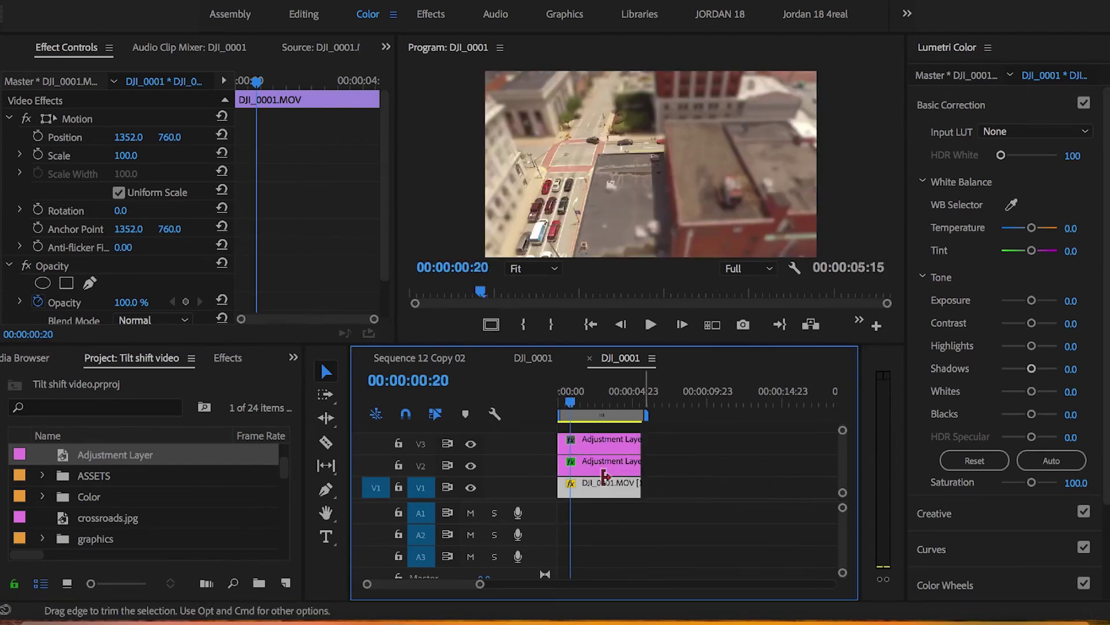
pyautogui.click(602, 439)
pyautogui.scroll(-2, 70, 225)
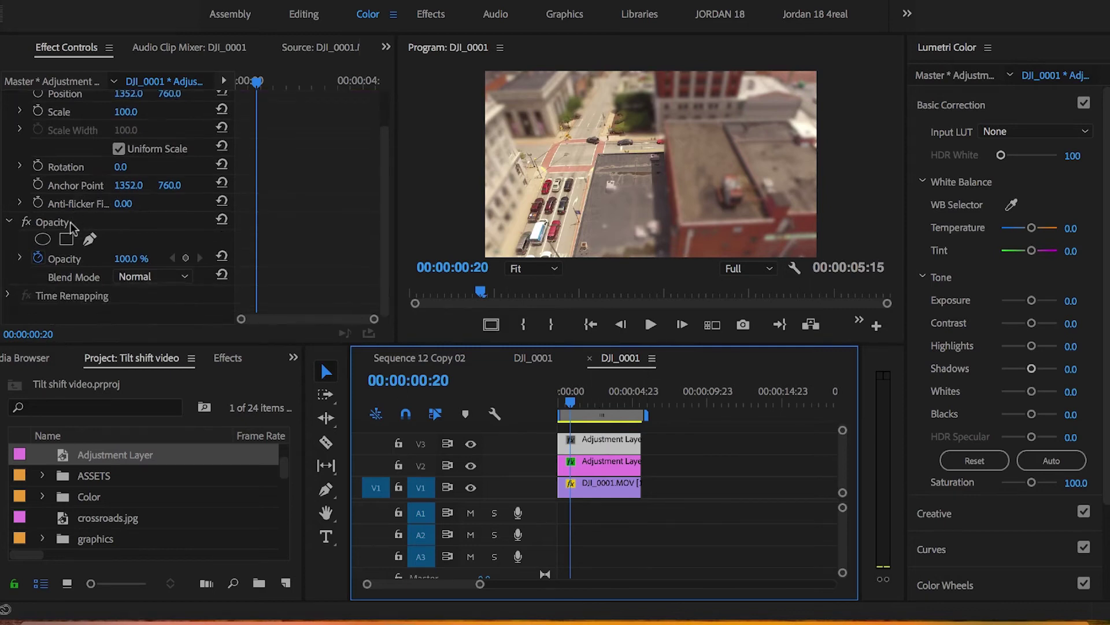
pyautogui.scroll(2, 70, 225)
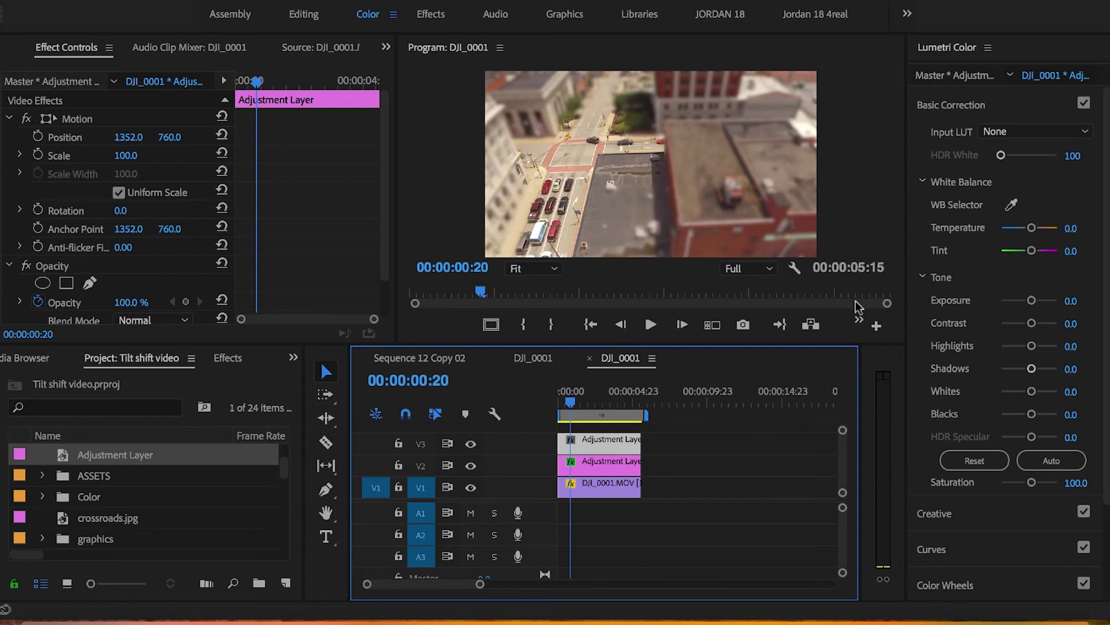
pyautogui.click(473, 292)
pyautogui.moveTo(473, 292); pyautogui.dragTo(753, 287)
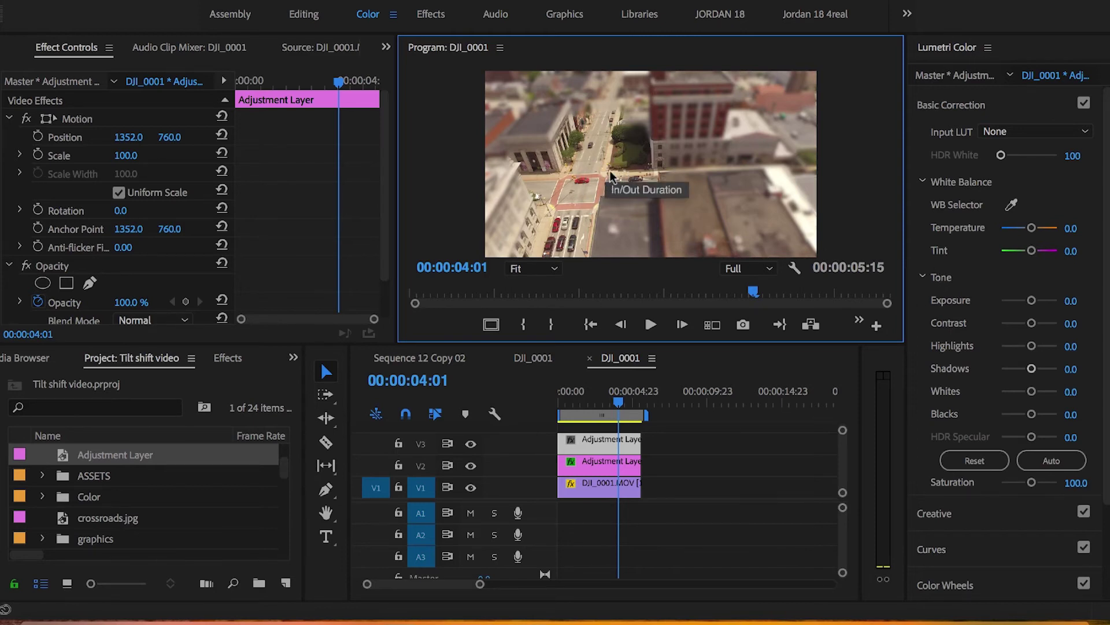
pyautogui.click(606, 445)
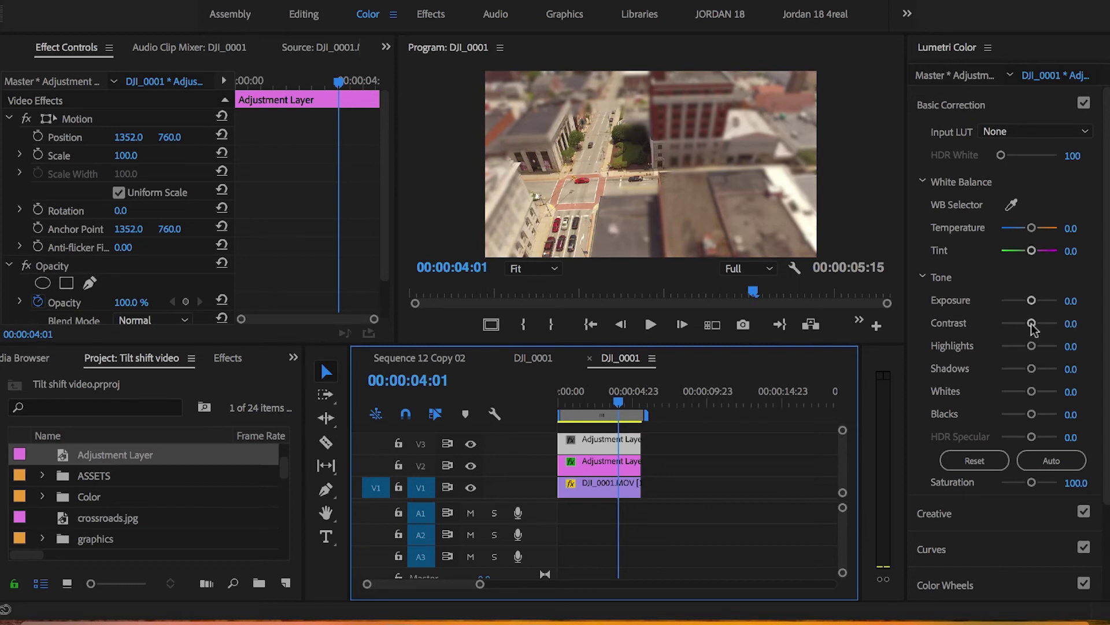
# - In Lumetri Color set Contrast to 60, lift Blacks slightly, and raise Creative Sharpen to 32.3
pyautogui.moveTo(1033, 328); pyautogui.dragTo(1046, 328)
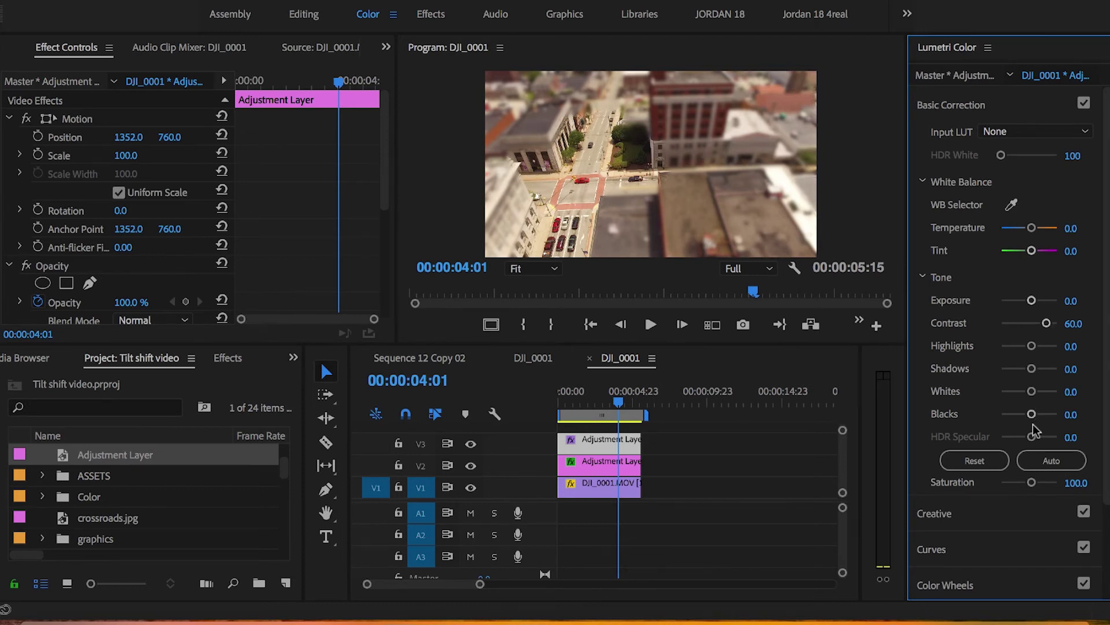
pyautogui.moveTo(1031, 414); pyautogui.dragTo(1027, 414)
pyautogui.click(977, 110)
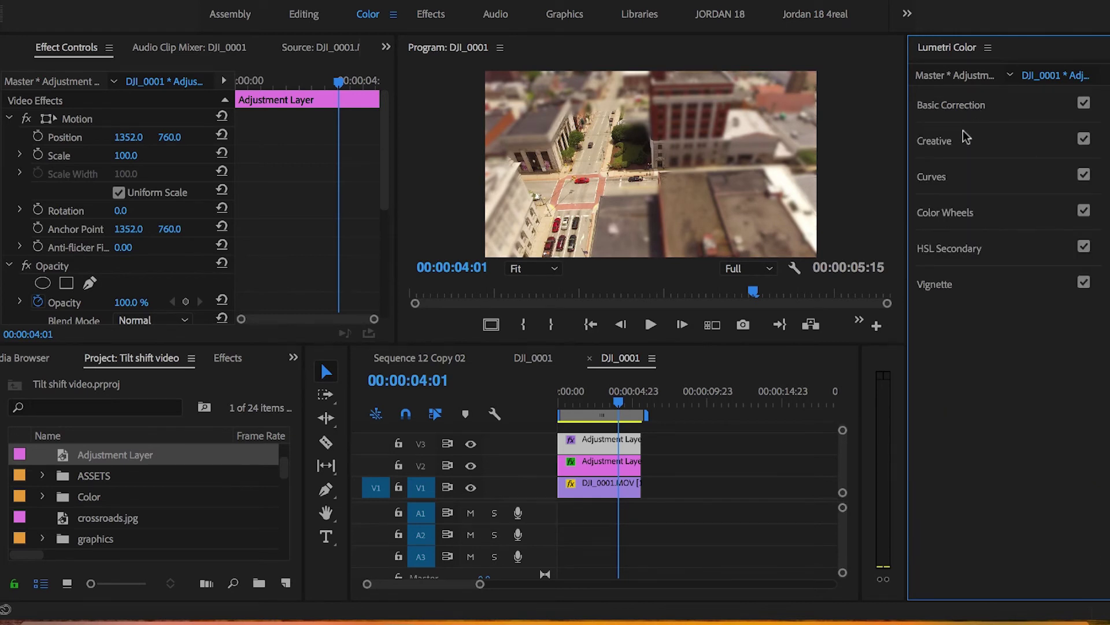
pyautogui.click(963, 147)
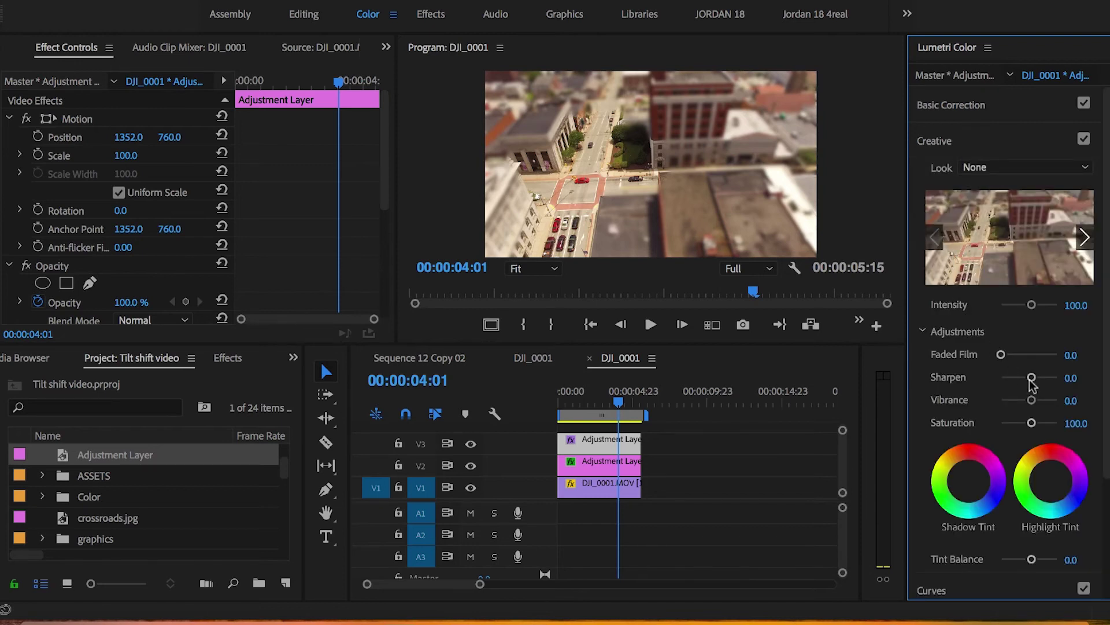
pyautogui.moveTo(1032, 377); pyautogui.dragTo(1038, 382)
pyautogui.click(975, 139)
# - Try several Lumetri Vignette Amount values before settling on a subtle -0.9
pyautogui.click(948, 285)
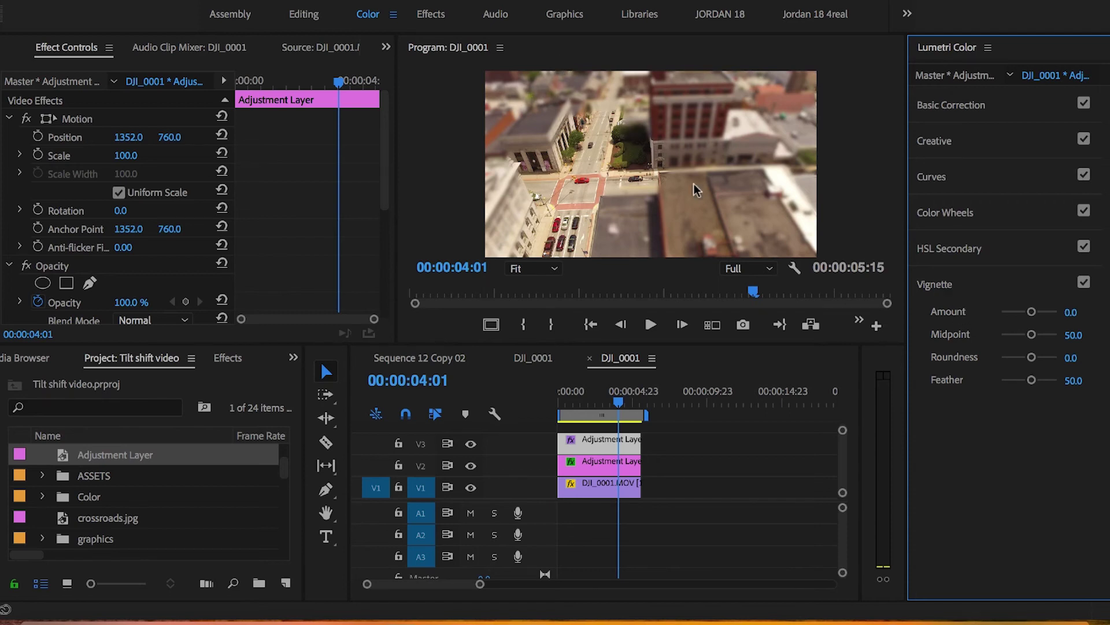
pyautogui.moveTo(1035, 312); pyautogui.dragTo(1019, 311)
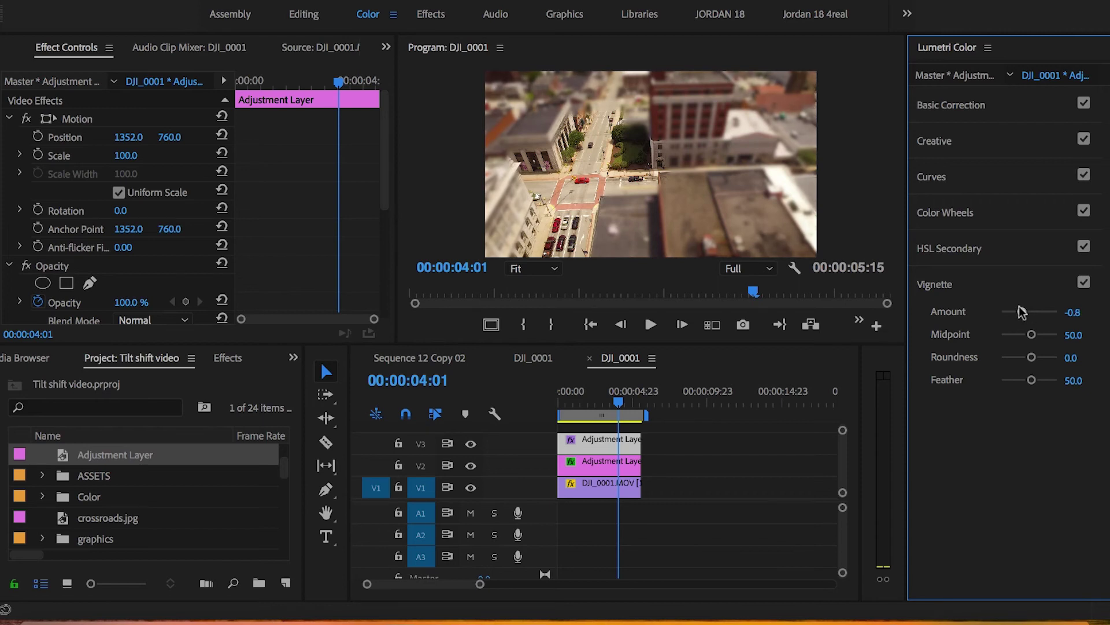
pyautogui.moveTo(1021, 312); pyautogui.dragTo(1025, 313)
pyautogui.moveTo(1024, 313); pyautogui.dragTo(952, 313)
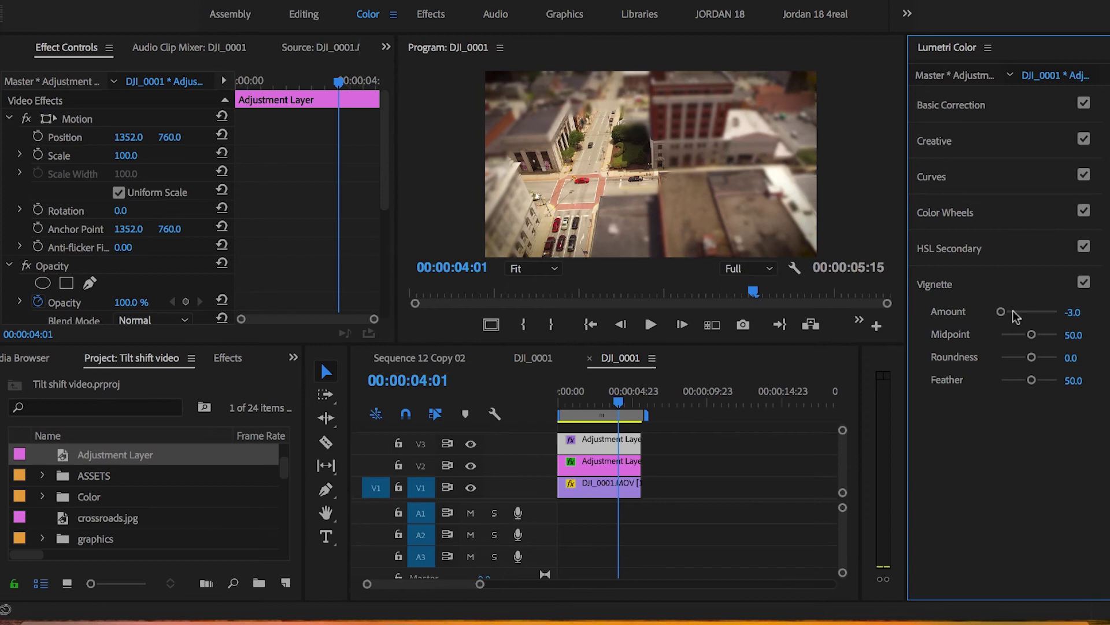
pyautogui.moveTo(1002, 311); pyautogui.dragTo(1019, 313)
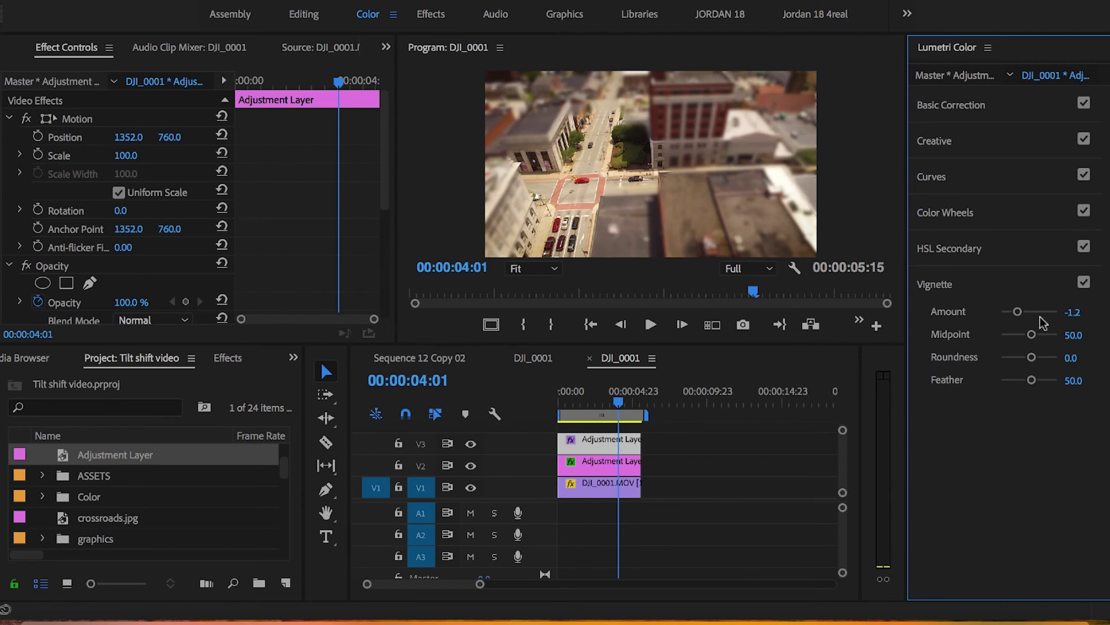
pyautogui.moveTo(1017, 312); pyautogui.dragTo(1020, 312)
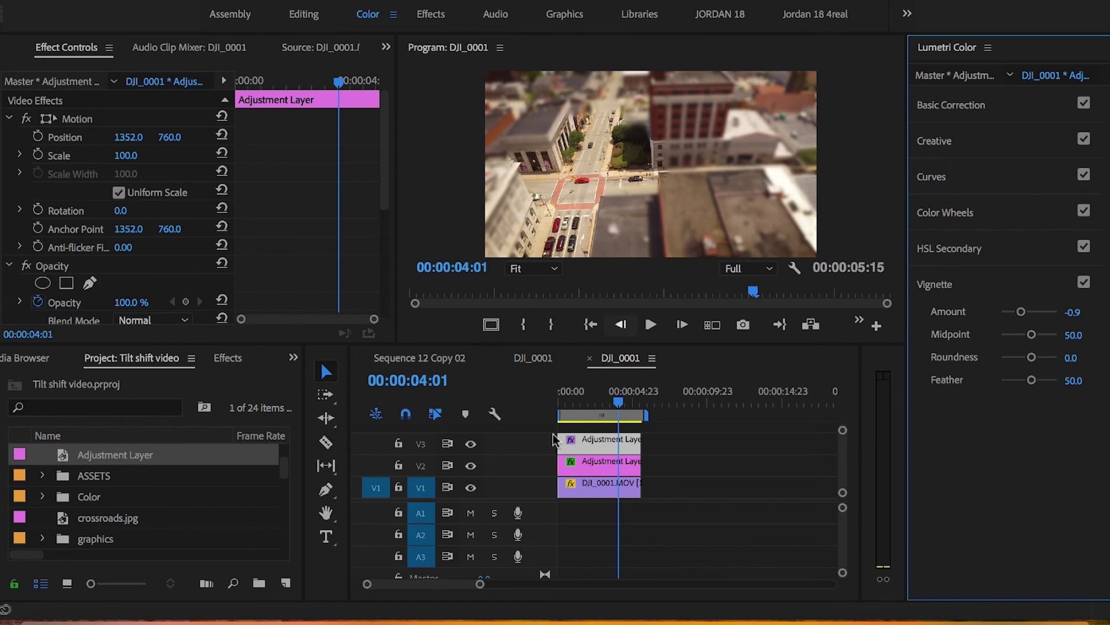
pyautogui.moveTo(618, 401); pyautogui.dragTo(536, 402)
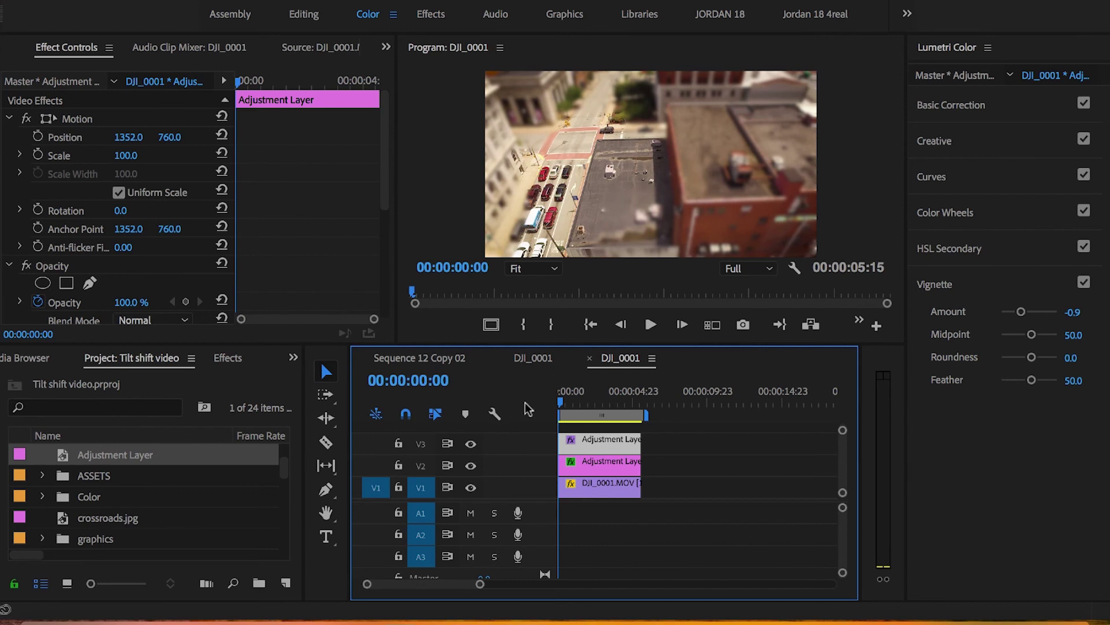
# - Render the sequence previews so the render bar turns green, then scrub the clip to review it
pyautogui.press('Return')
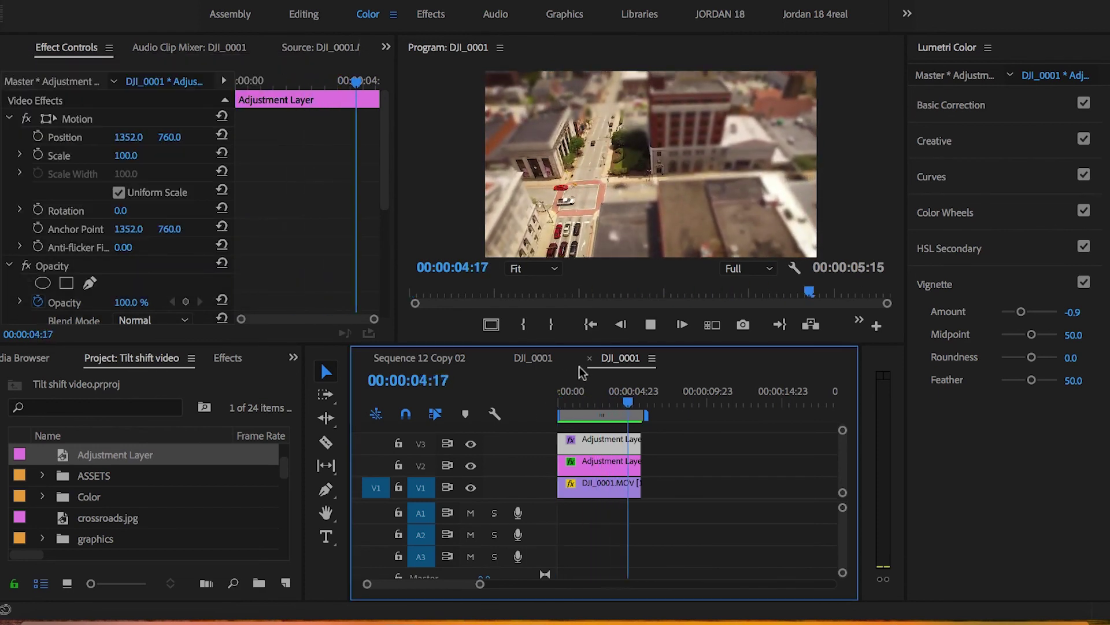
pyautogui.moveTo(610, 399); pyautogui.dragTo(558, 404)
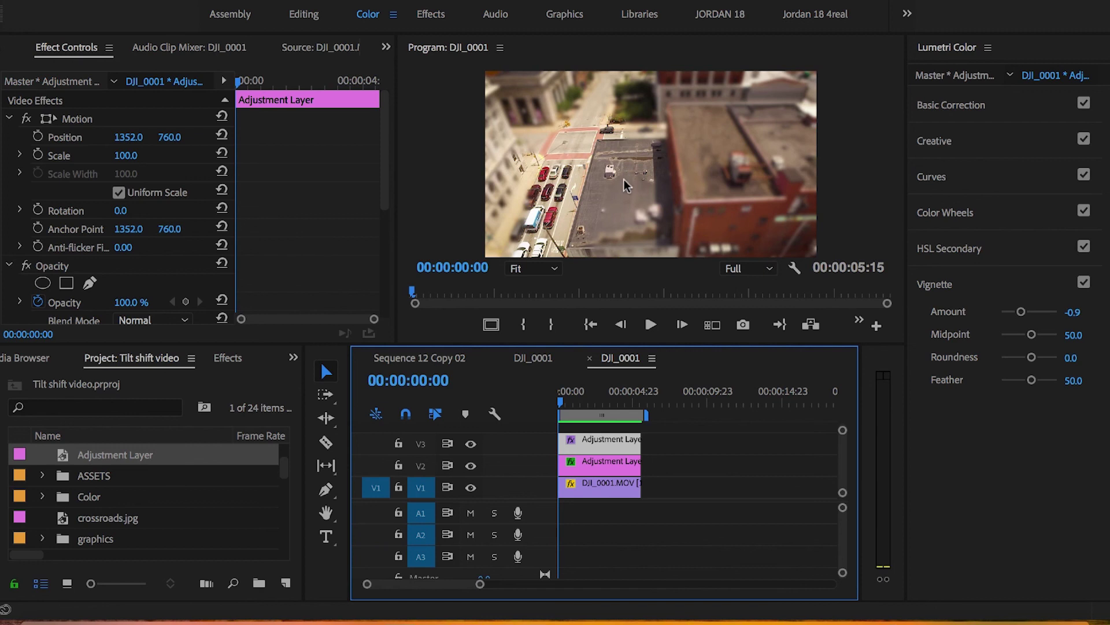
pyautogui.click(564, 402)
pyautogui.moveTo(563, 402); pyautogui.dragTo(592, 401)
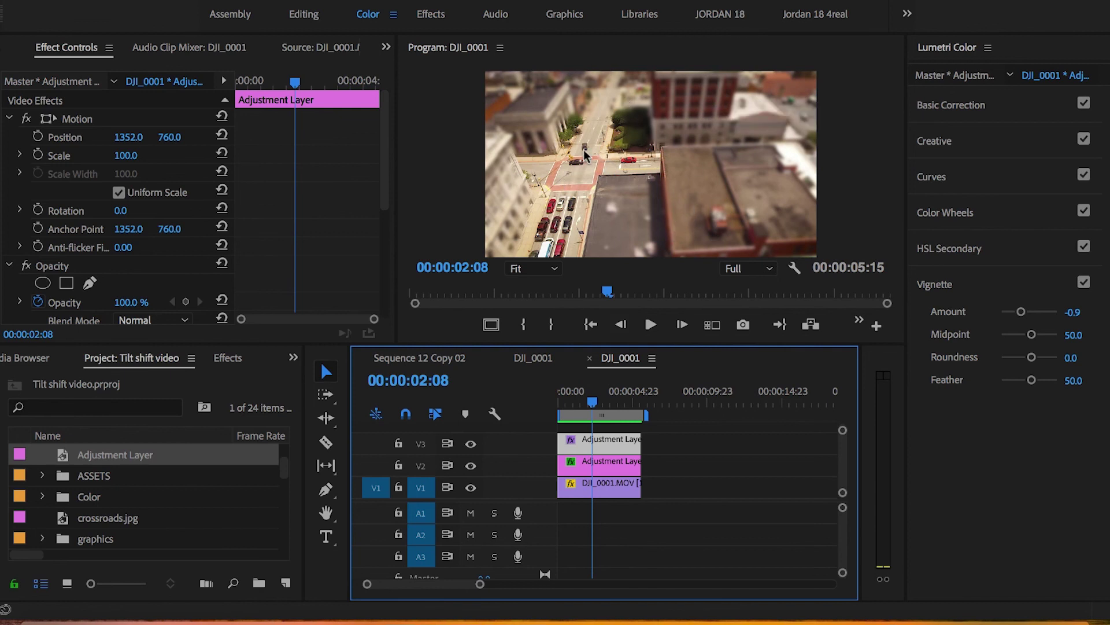
pyautogui.moveTo(599, 404); pyautogui.dragTo(538, 392)
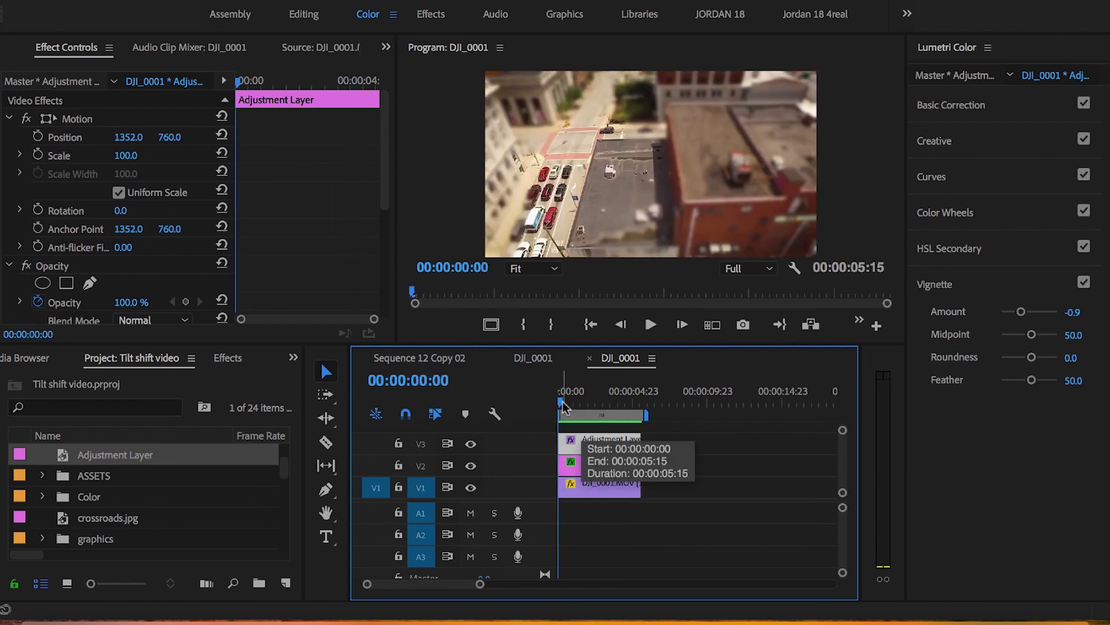
pyautogui.click(562, 400)
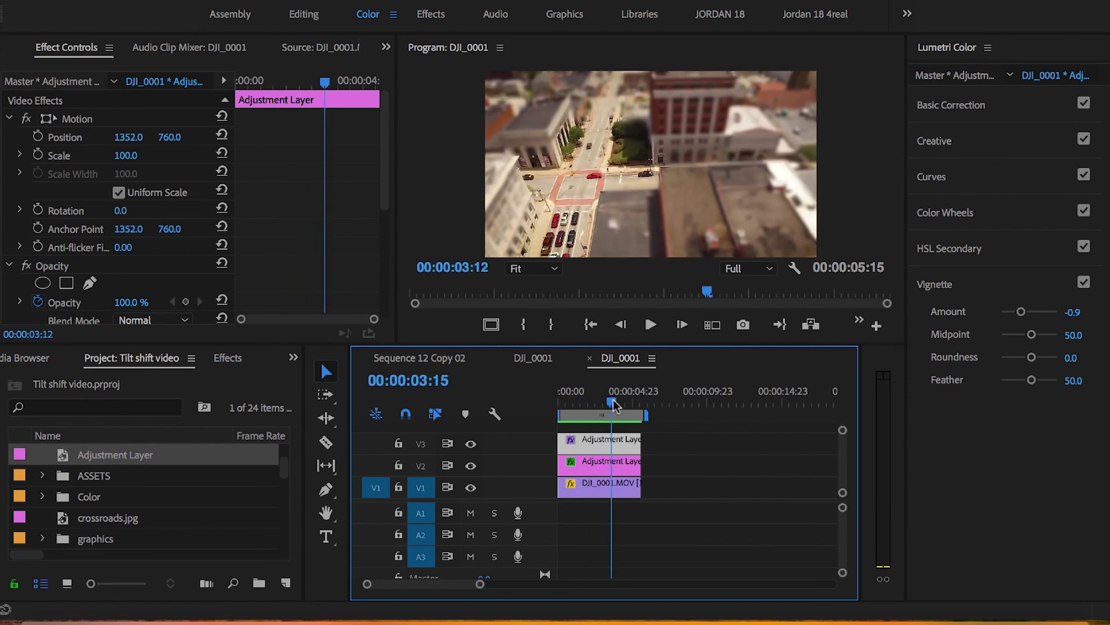